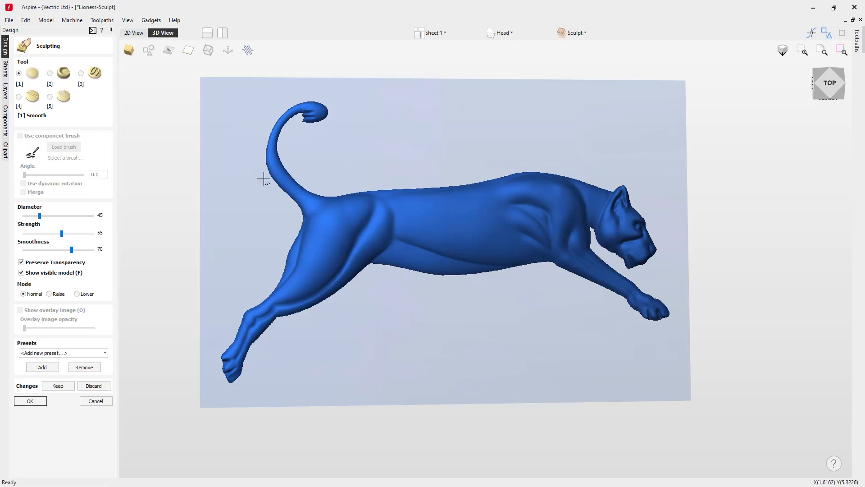
Close the sculpting file without keeping it open and open Lioness-Vectors from the lioness_FILES folder
click(9, 20)
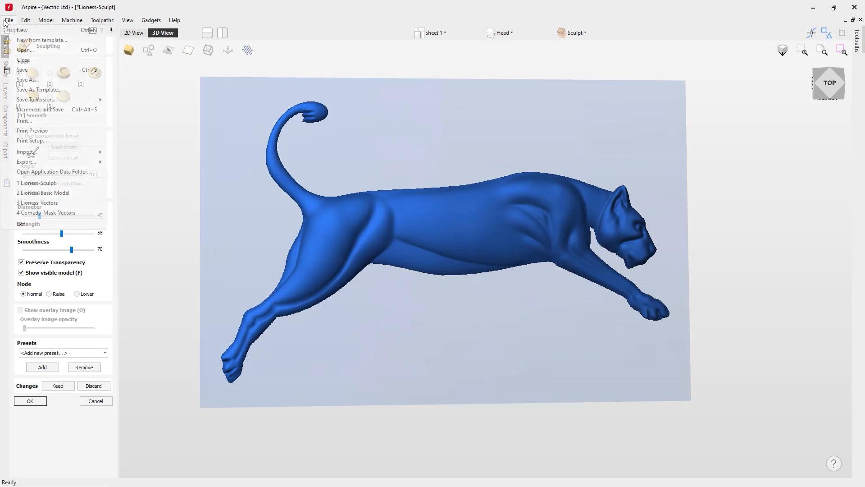
click(27, 61)
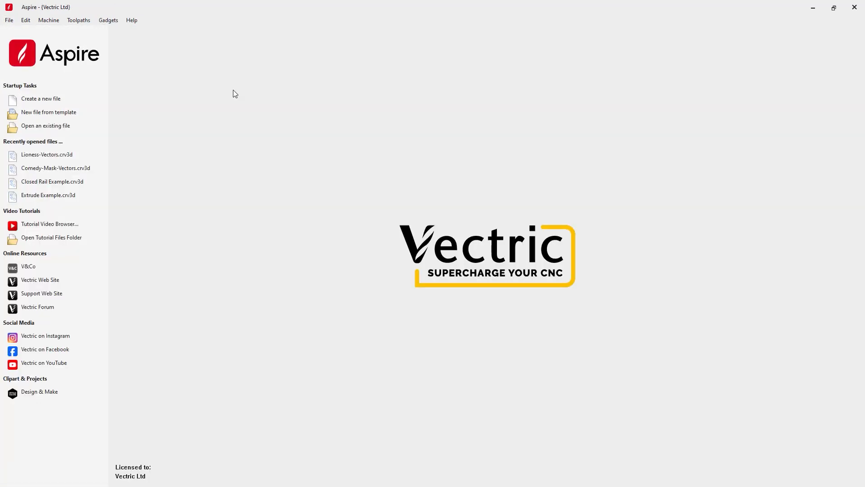
click(49, 131)
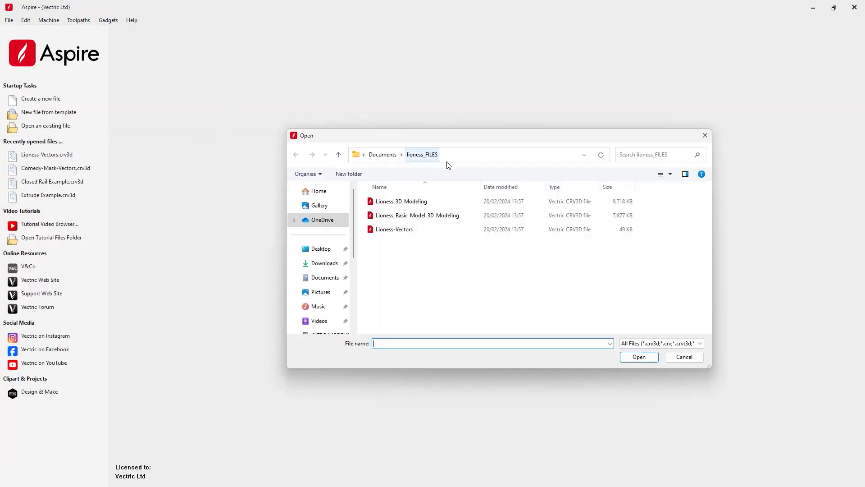
click(401, 230)
click(638, 356)
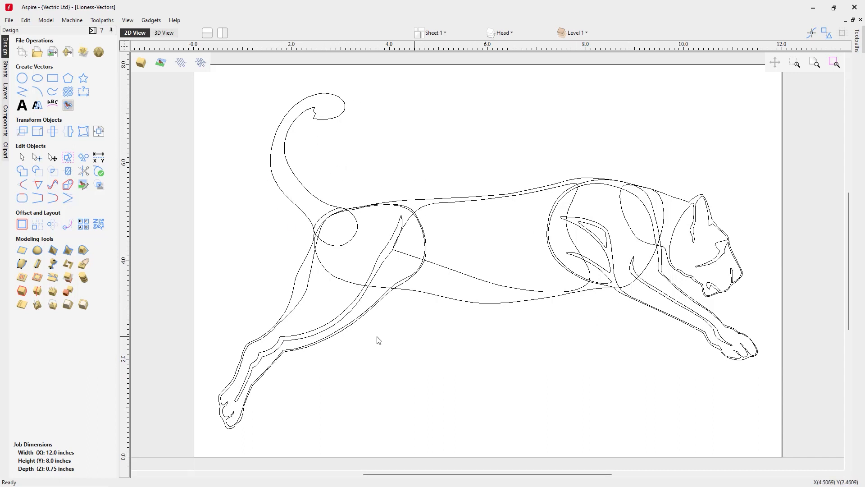
Set the job's modeling resolution to Very High (7 x Slower) in the job setup
click(21, 53)
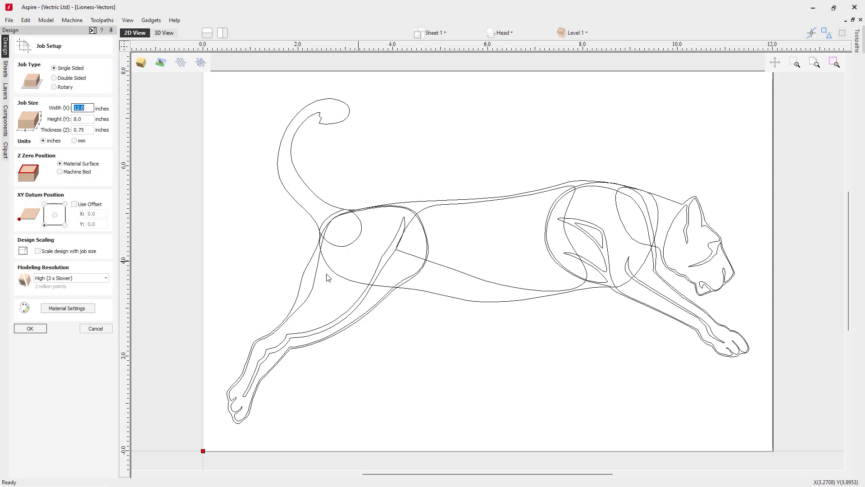
click(100, 279)
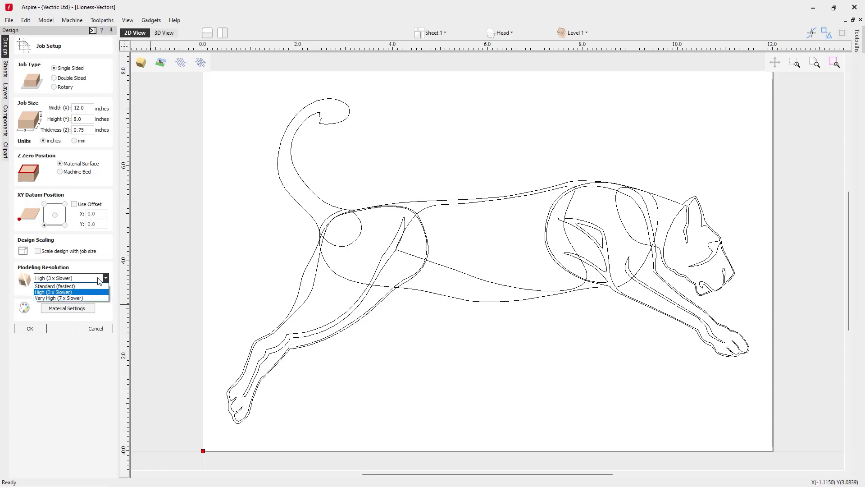
click(54, 298)
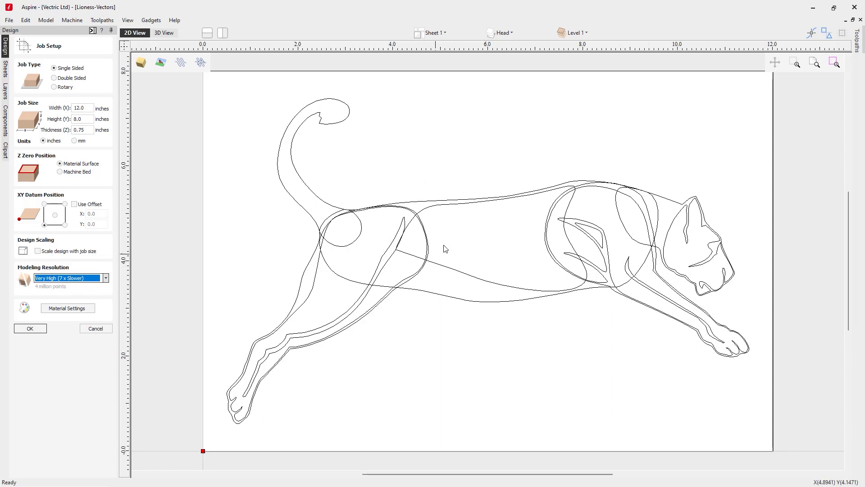
click(36, 329)
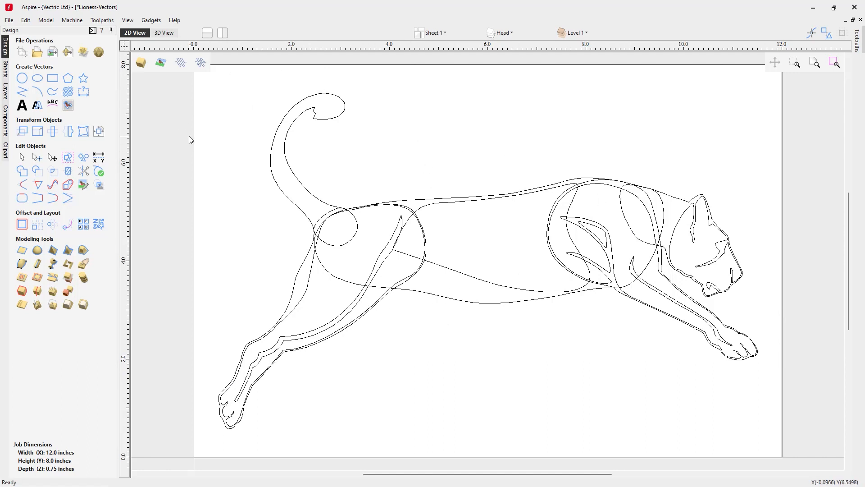
Show the design in 3D and rename the component level Level 1 to Tail
click(170, 34)
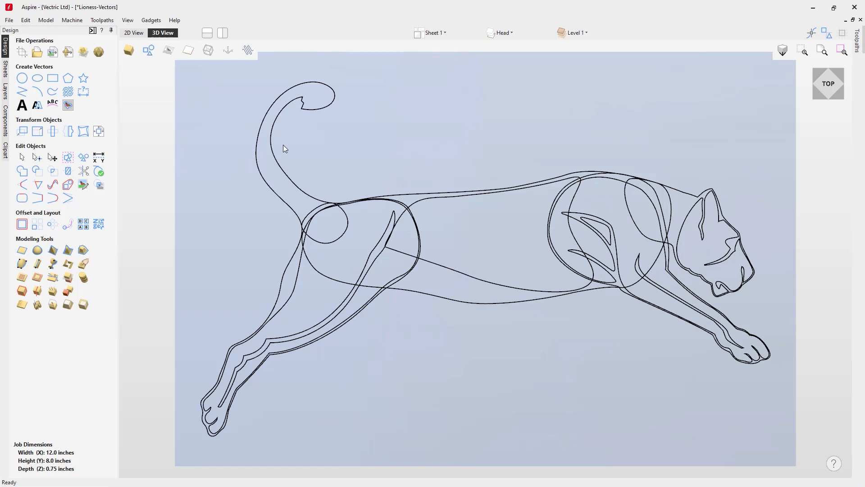
click(516, 34)
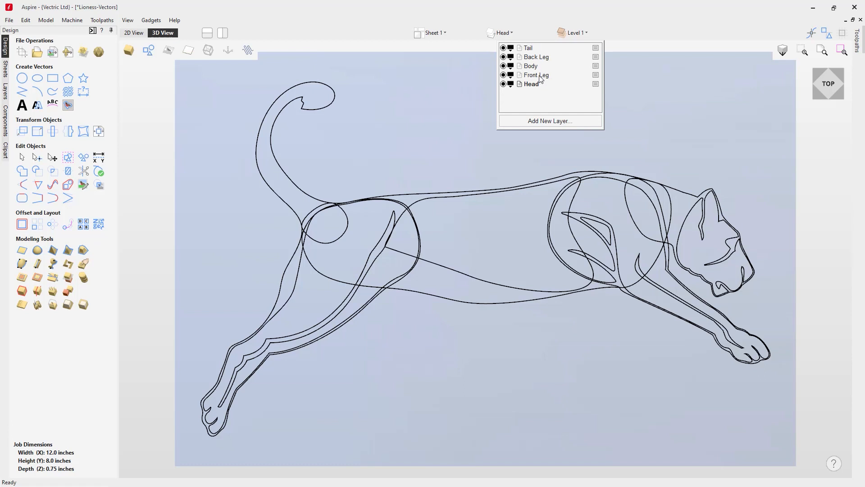
click(581, 34)
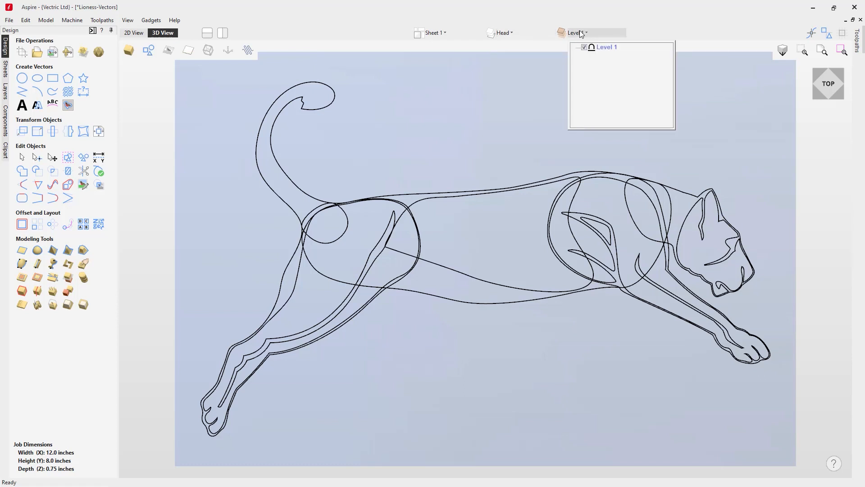
right_click(607, 46)
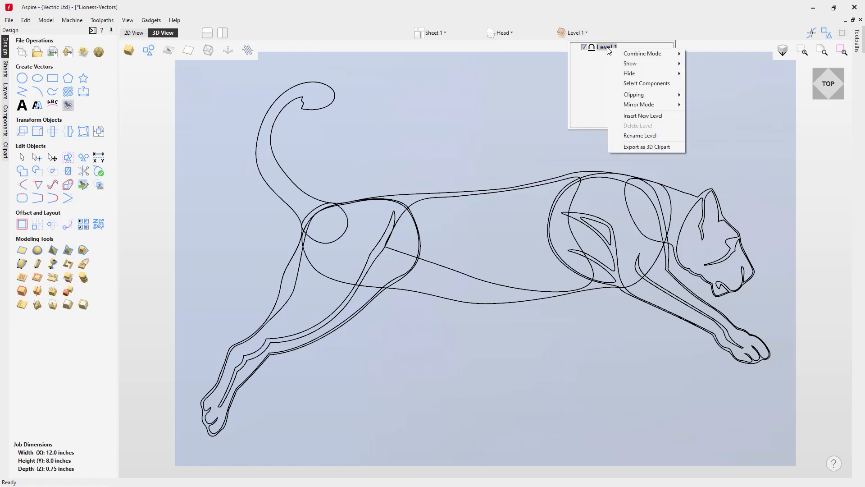
click(644, 135)
text(Tail)
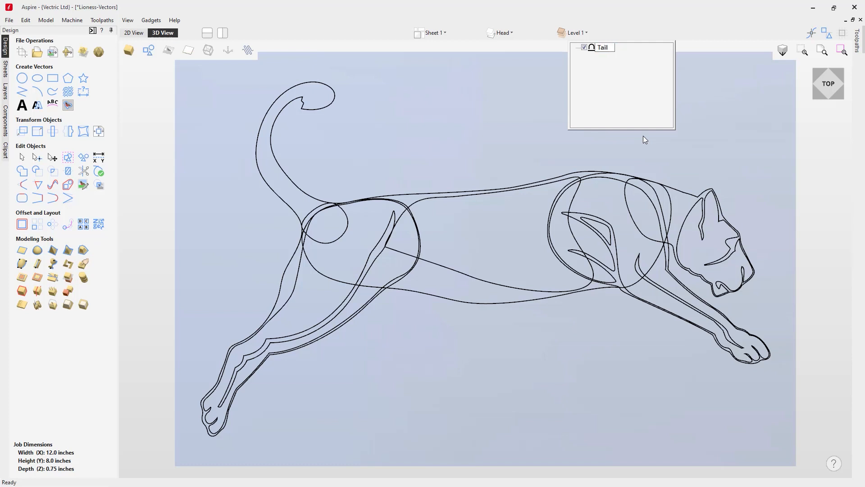
key(Return)
Set the combine mode of the Tail level to Merge
right_click(604, 47)
mouse_move(640, 50)
click(695, 73)
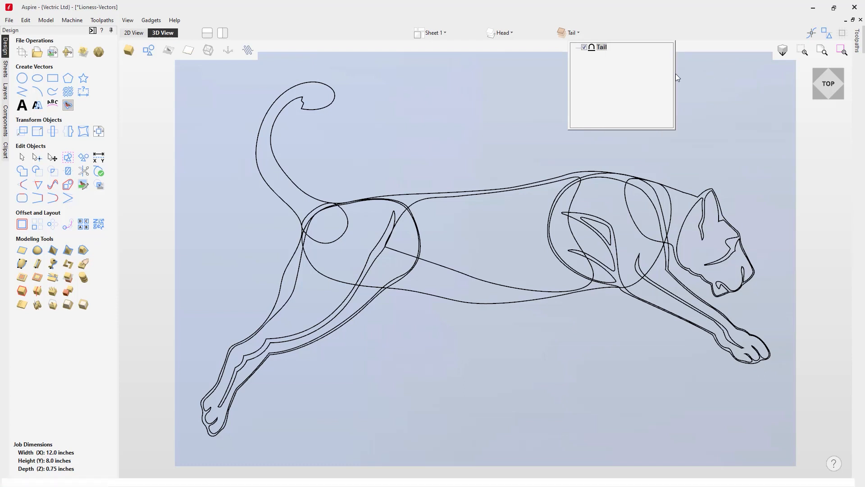
click(523, 84)
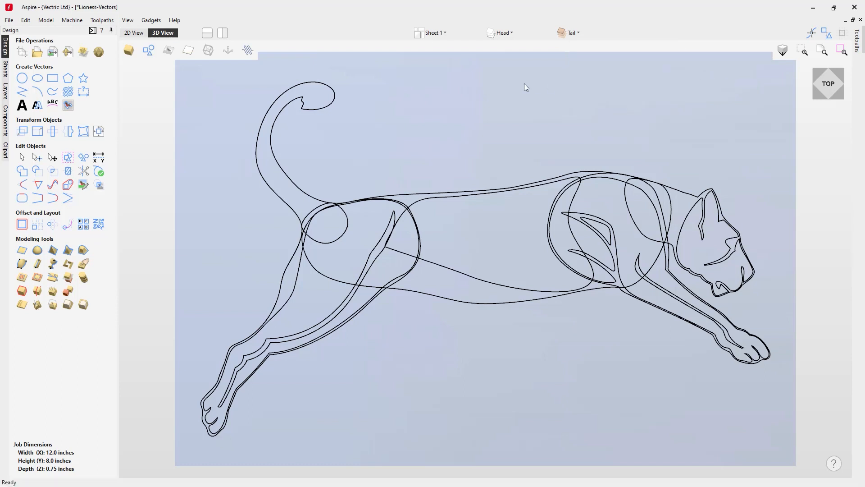
Create a round shape from the closed tail vector with a profile angle of 85 degrees
drag(533, 310, 558, 322)
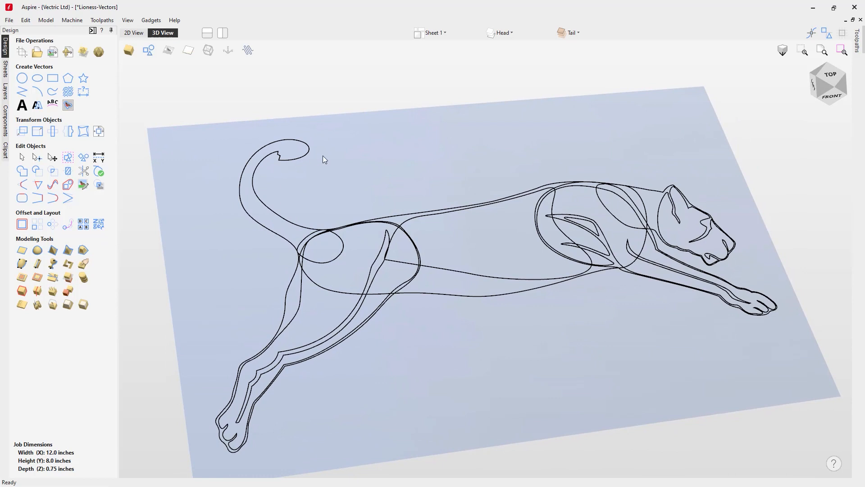
click(295, 159)
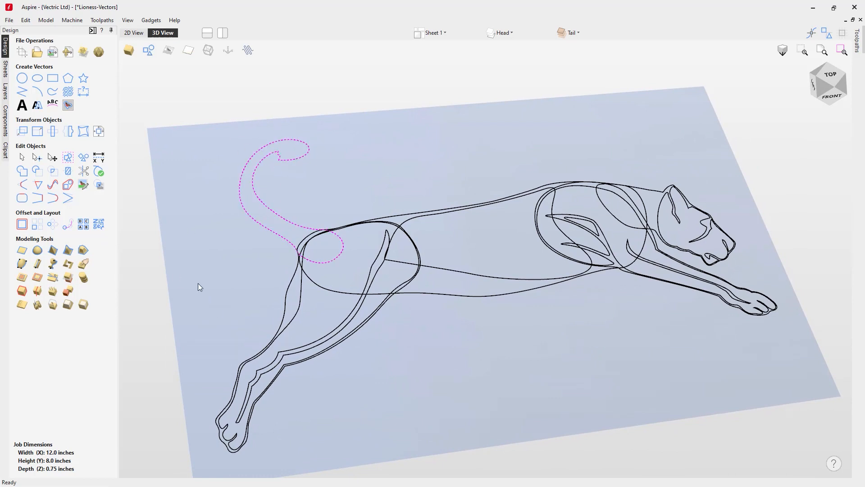
click(38, 250)
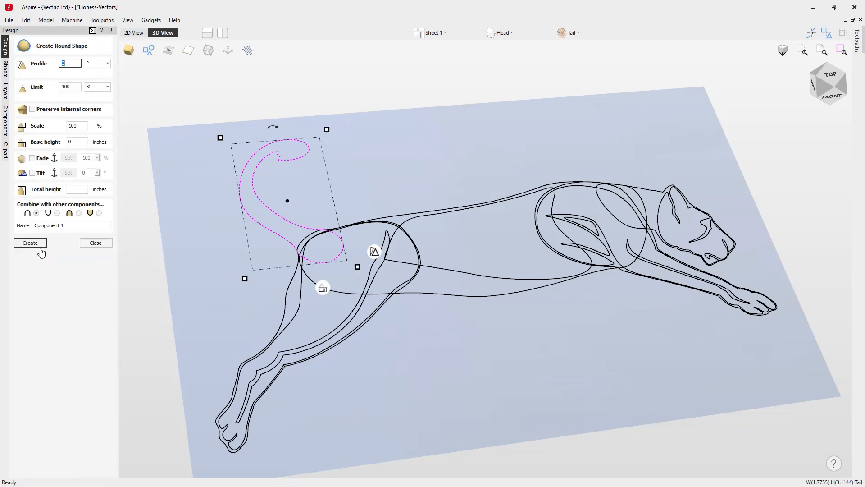
mouse_move(377, 253)
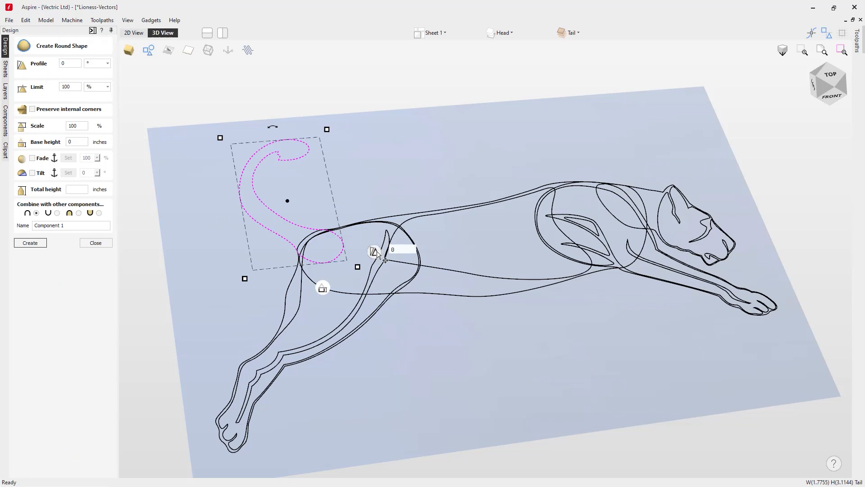
drag(375, 250, 369, 131)
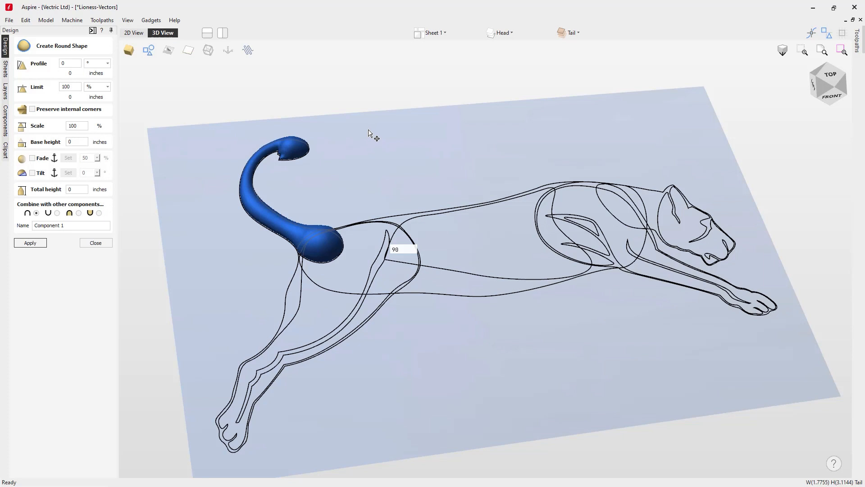
drag(369, 166, 368, 174)
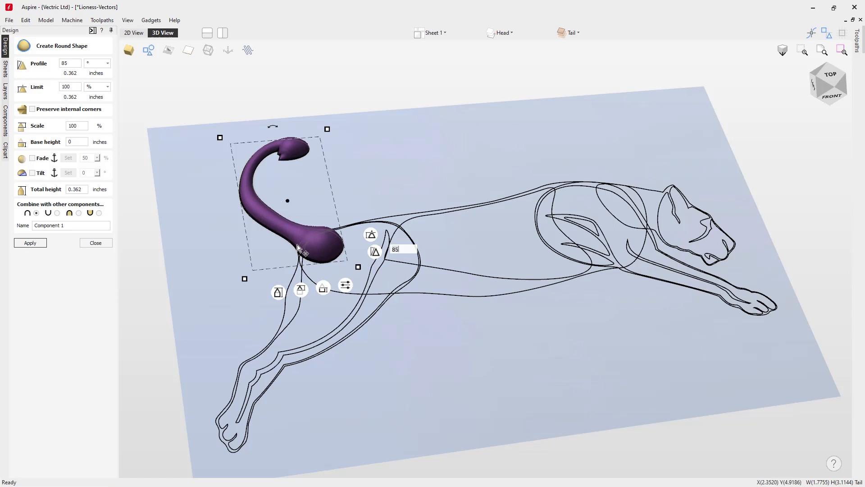
Scale the tail shape down to a total height of 0.2067 inches and apply it
mouse_move(306, 291)
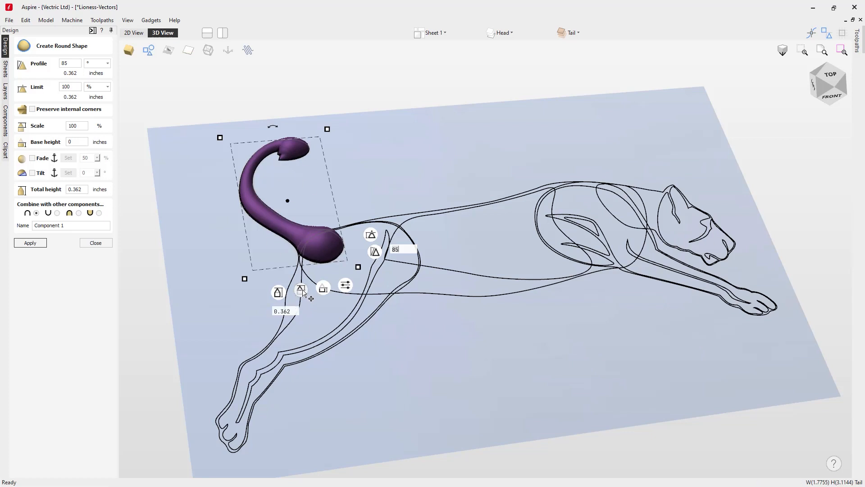
drag(302, 293, 301, 294)
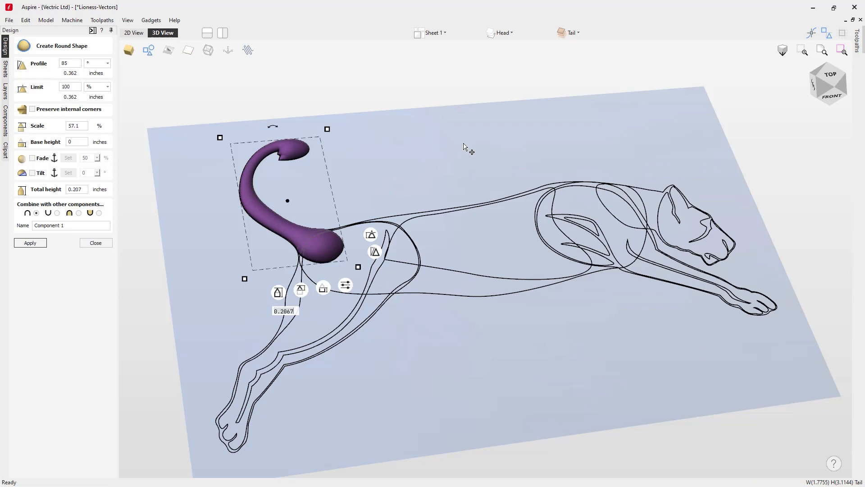
key(Return)
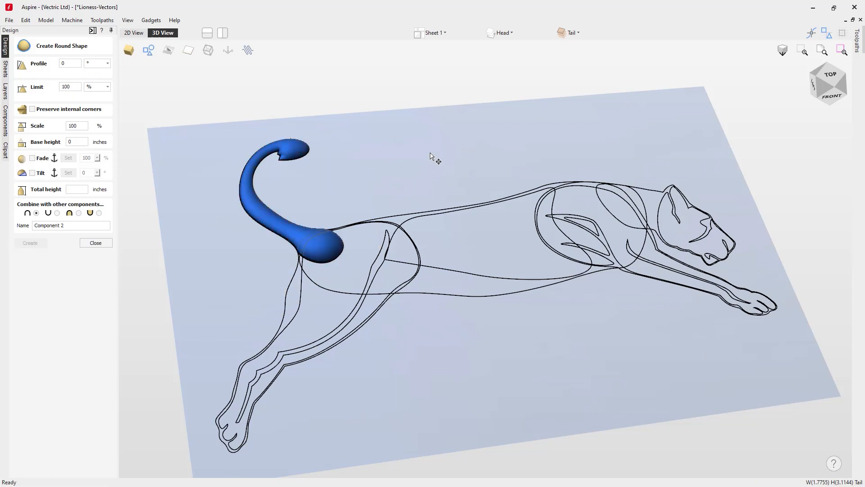
Insert a new component level above Tail and set its combine mode to Merge
click(577, 32)
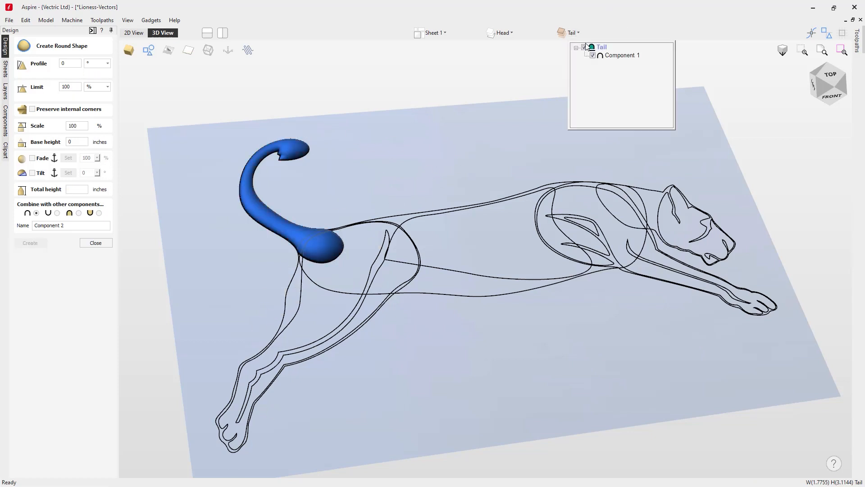
right_click(603, 50)
click(647, 116)
right_click(613, 48)
mouse_move(653, 53)
click(716, 74)
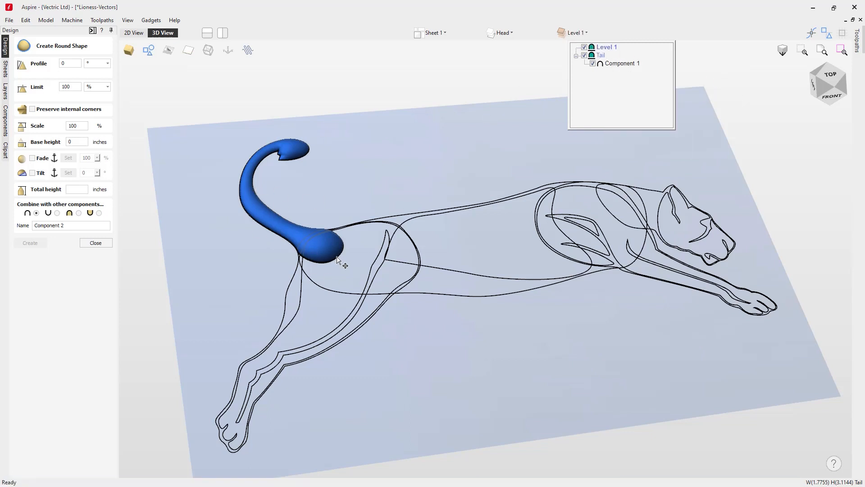
Rename the new component level to Back Leg
right_click(611, 48)
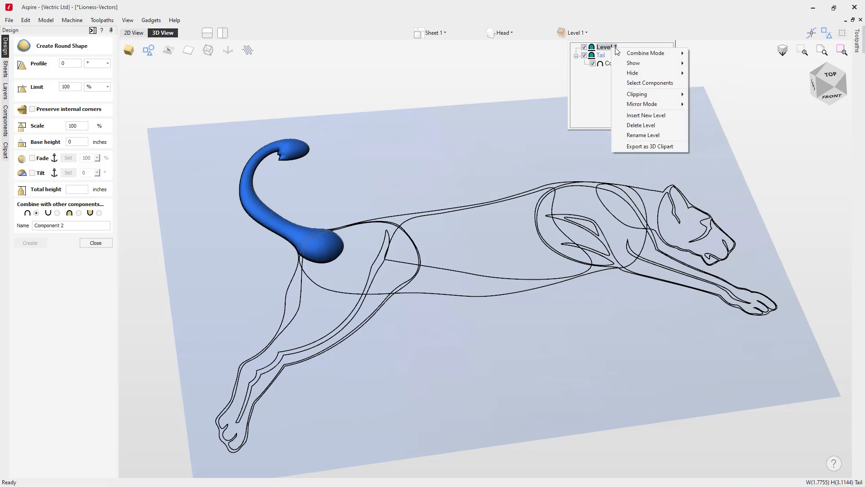
click(645, 135)
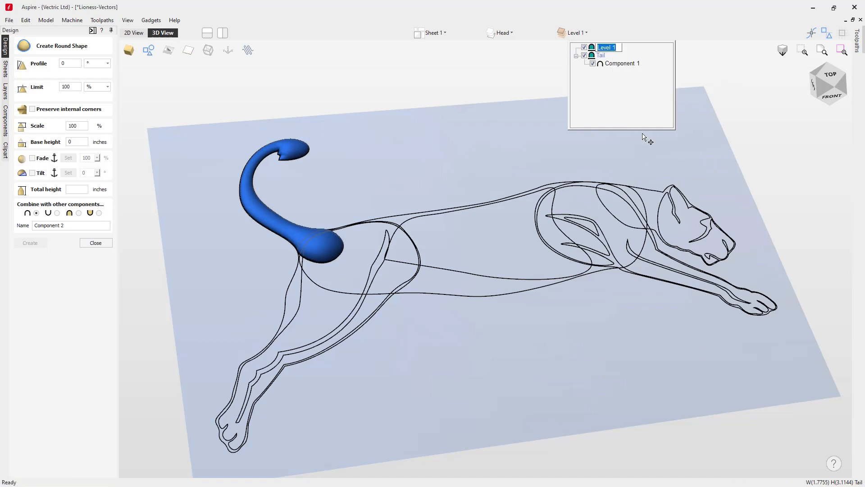
text(Back Leg)
key(Return)
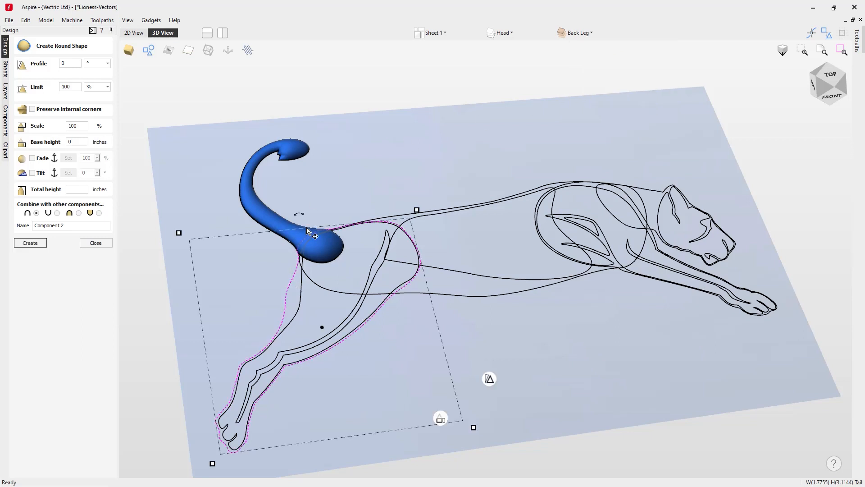
Create a round shape from the outer back leg vector with a profile angle of 82 degrees
mouse_move(488, 376)
drag(488, 364, 471, 220)
text(83)
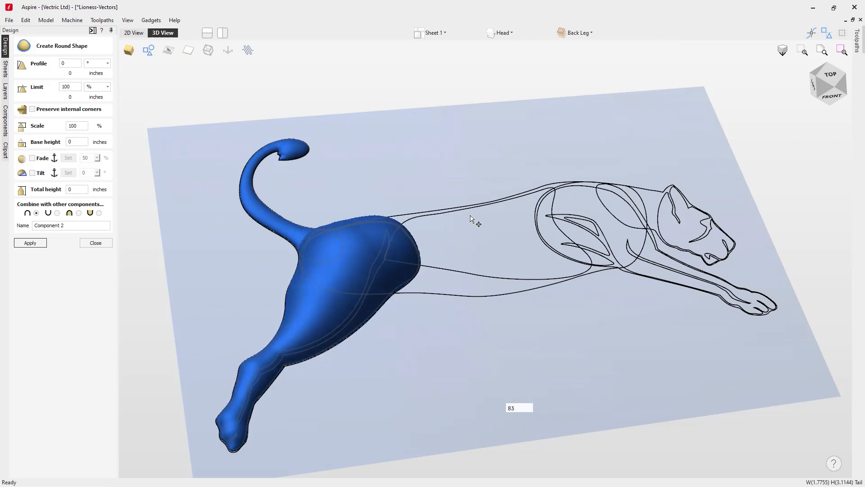
key(Return)
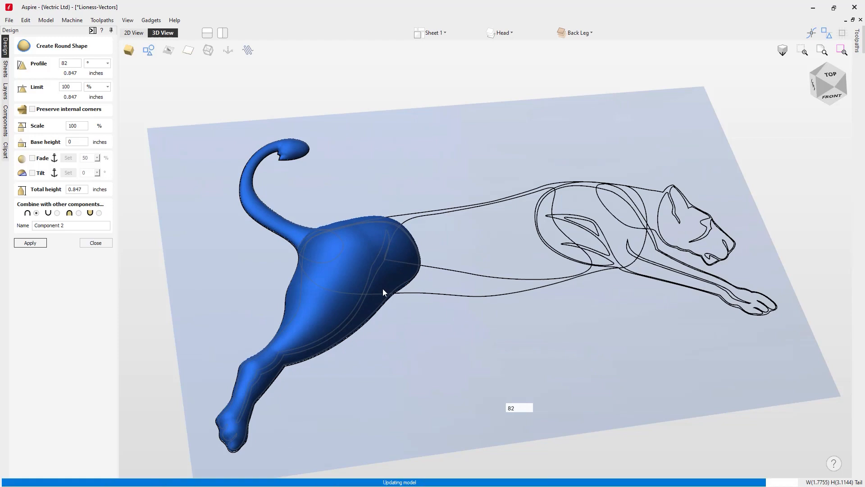
Scale the back leg shape down to a total height of 0.3136 inches and check its blend with the tail
drag(559, 356, 506, 251)
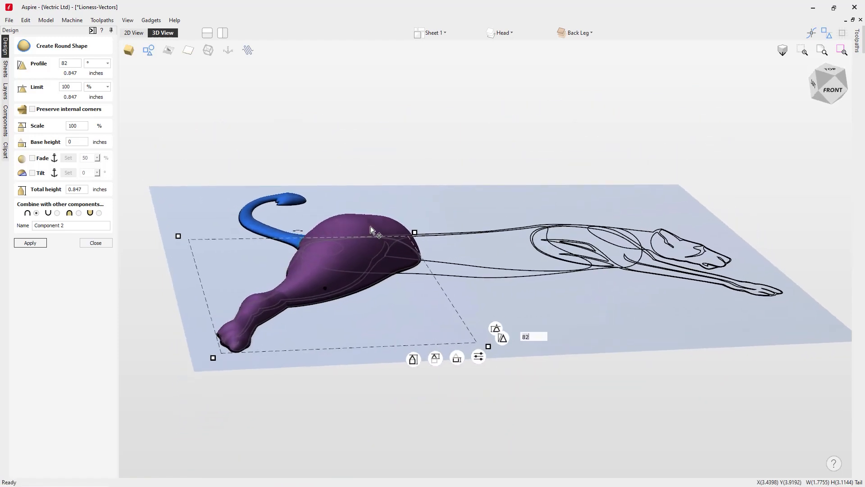
mouse_move(436, 358)
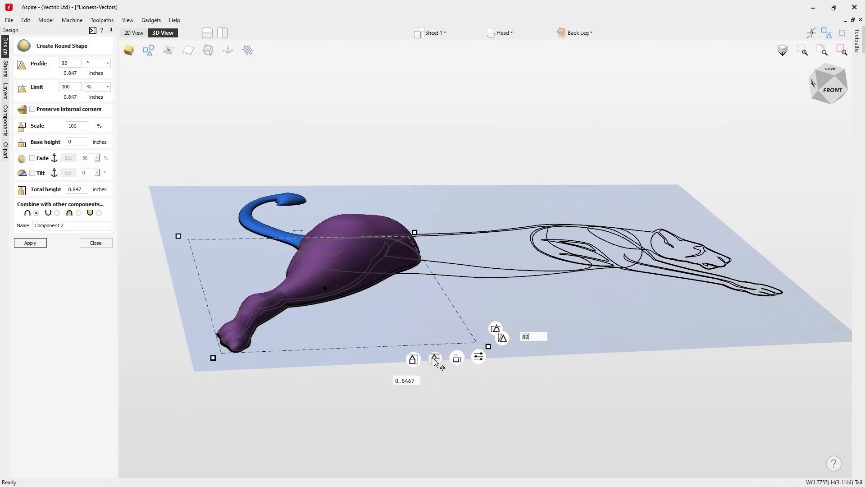
drag(436, 360, 436, 390)
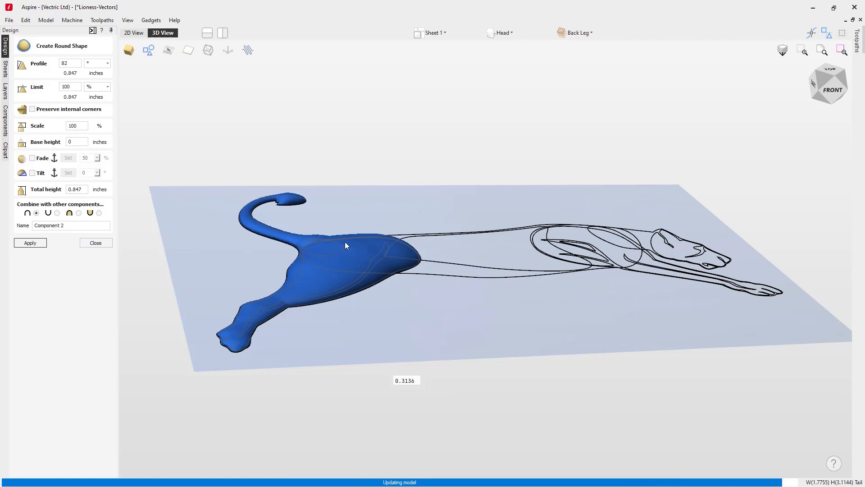
drag(510, 297, 565, 320)
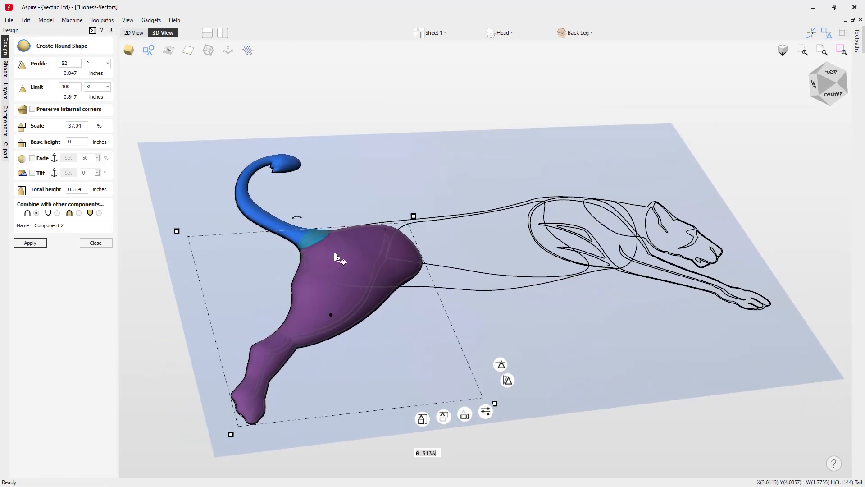
Create a round shape from the inner back leg muscle vectors with a profile angle of 84.7 degrees
click(260, 415)
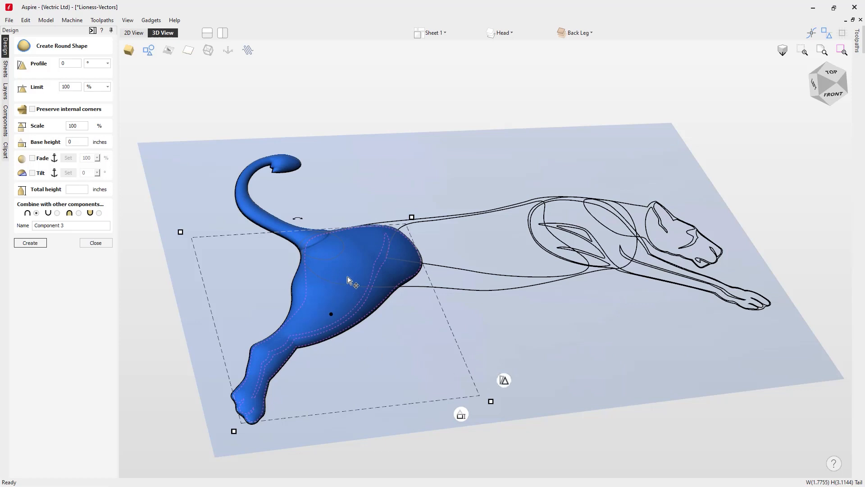
click(504, 381)
drag(502, 334, 496, 180)
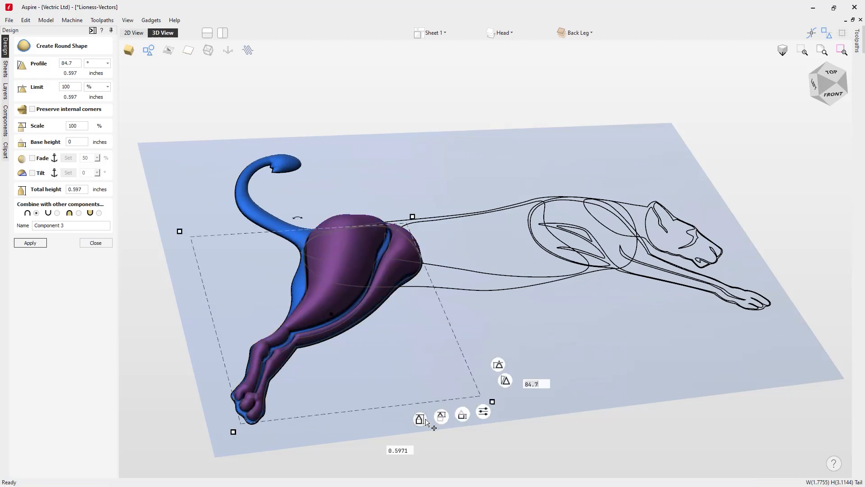
Scale the inner back leg shape down to a total height of 0.1678 inches and check its blend with the leg
click(442, 431)
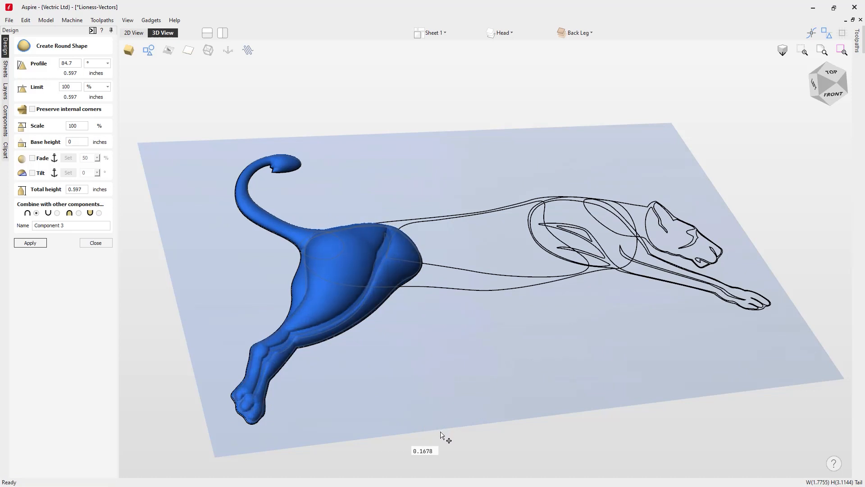
drag(441, 432, 441, 432)
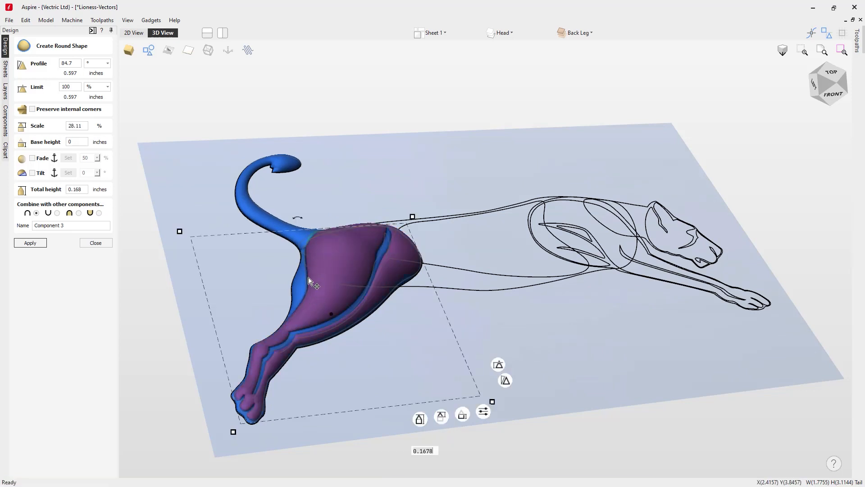
click(500, 336)
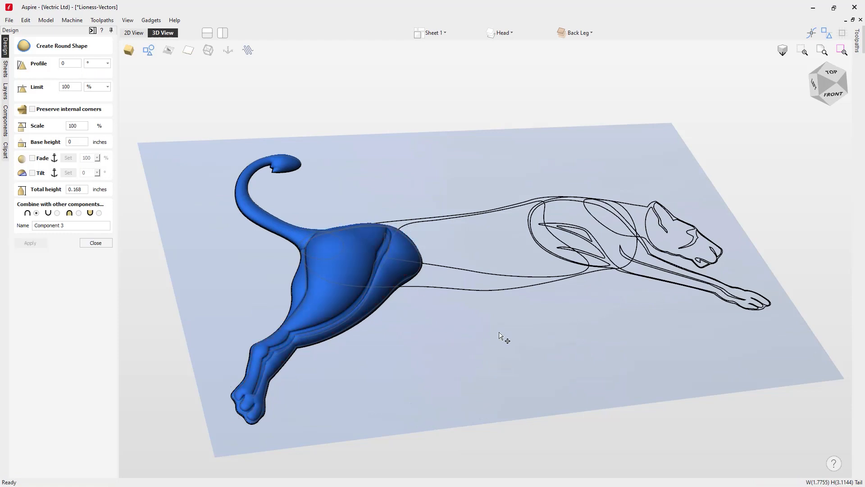
drag(505, 320, 476, 345)
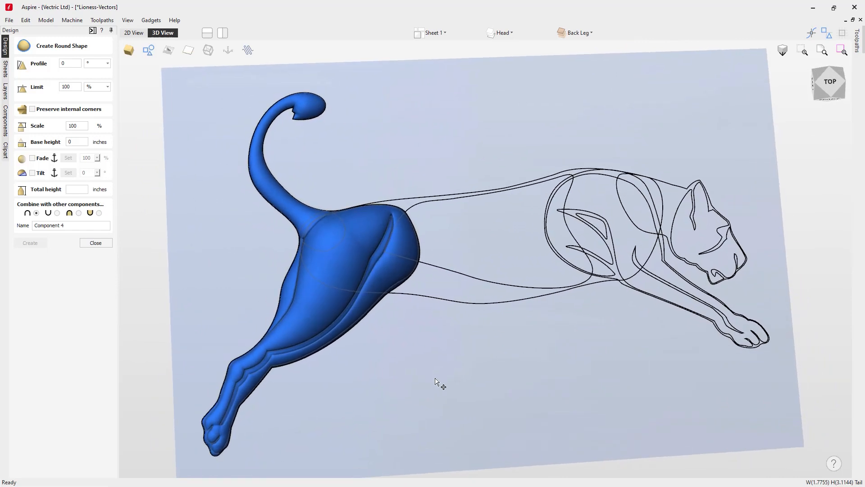
Insert a new component level above Back Leg and set its combine mode to Merge
click(829, 84)
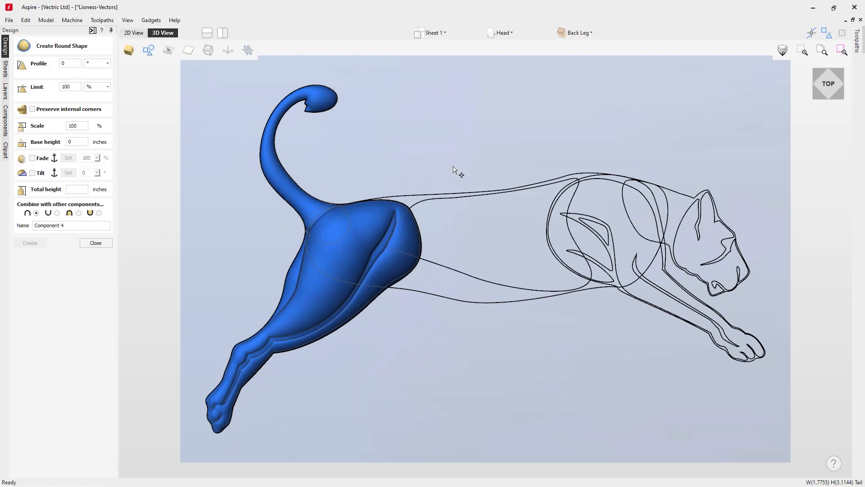
click(579, 34)
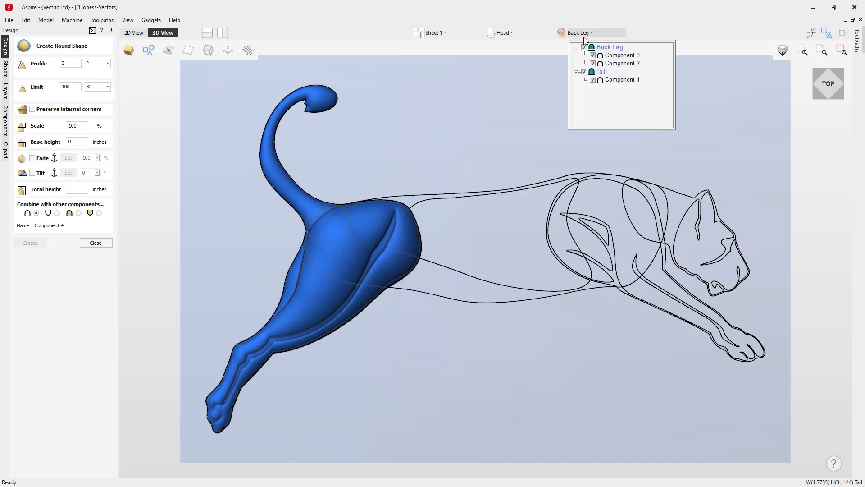
right_click(606, 47)
click(640, 113)
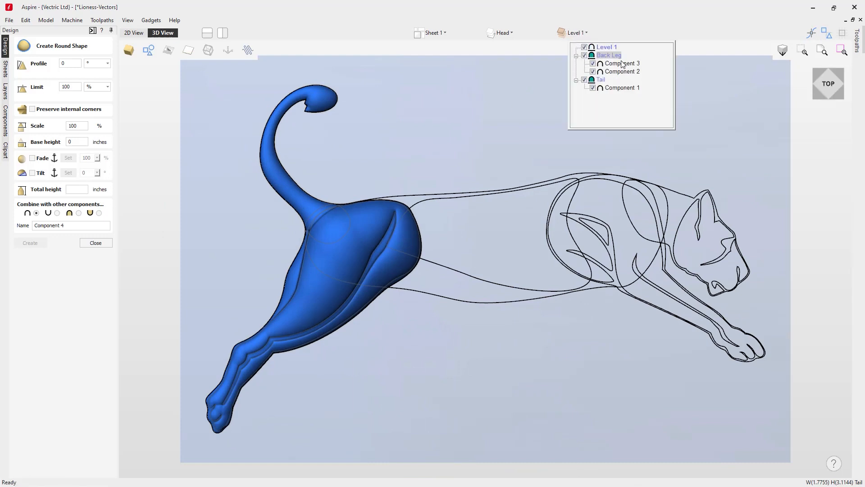
right_click(611, 49)
mouse_move(672, 55)
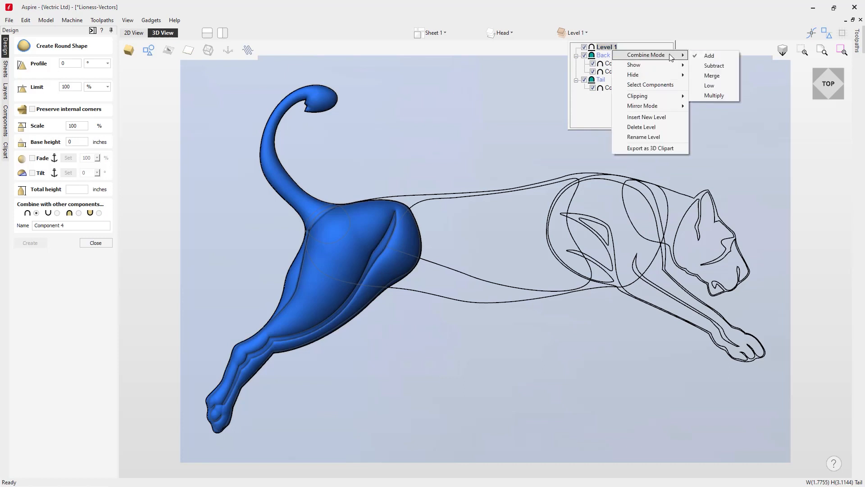
click(716, 75)
Rename the new component level to Body
right_click(613, 49)
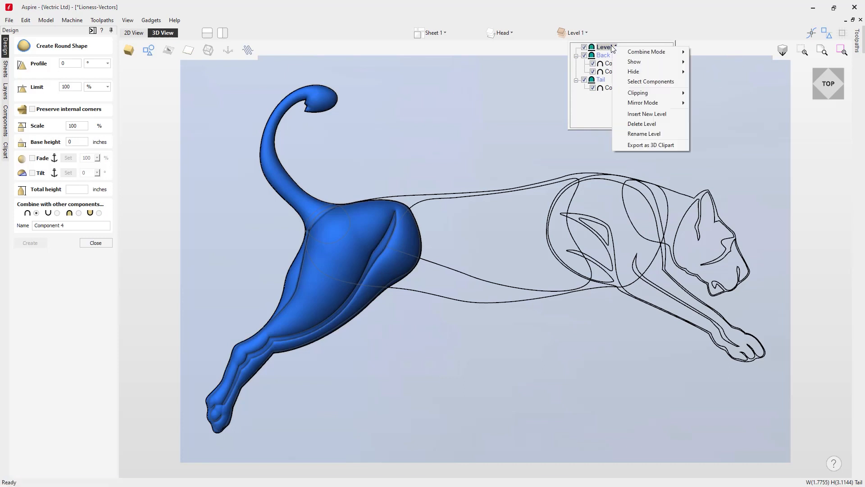
click(649, 134)
text(B)
key(Return)
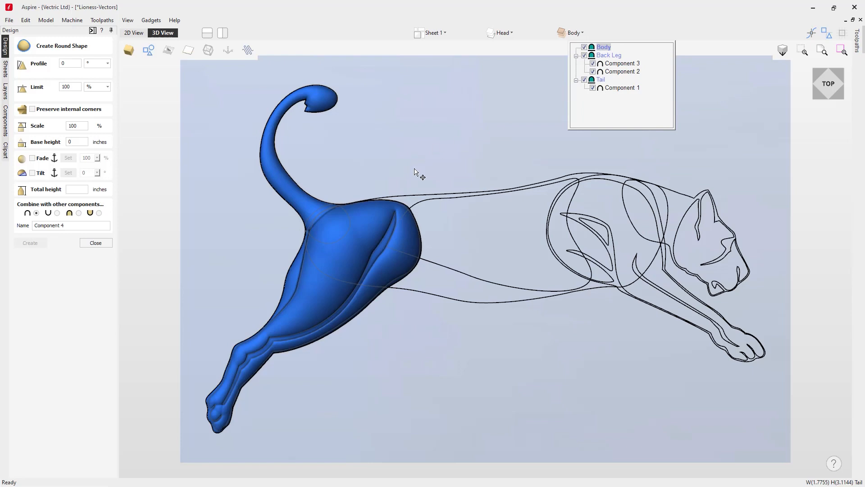
Create a round shape from the outer body vector with a profile angle of 78.9 degrees
click(422, 198)
drag(530, 406, 479, 312)
mouse_move(688, 247)
drag(677, 127, 676, 101)
mouse_move(671, 58)
mouse_down()
mouse_move(675, 47)
mouse_move(675, 67)
mouse_up()
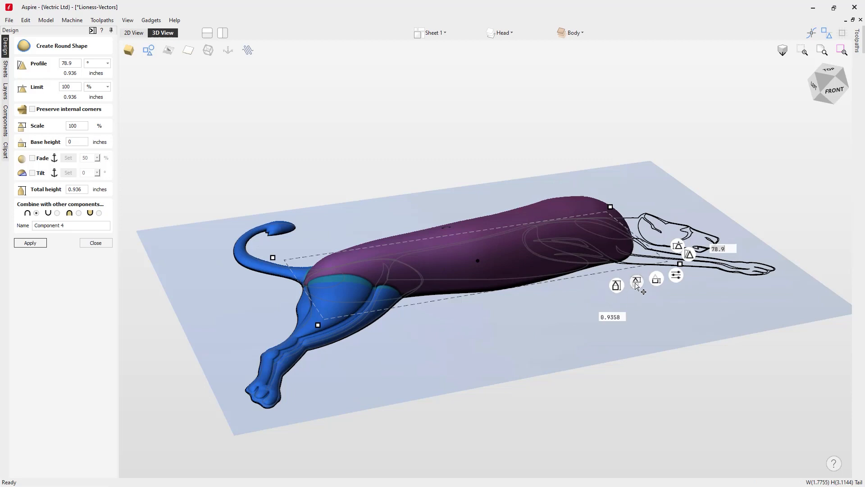
Scale the body shape down to a total height of 0.2096 inches
drag(637, 288, 638, 316)
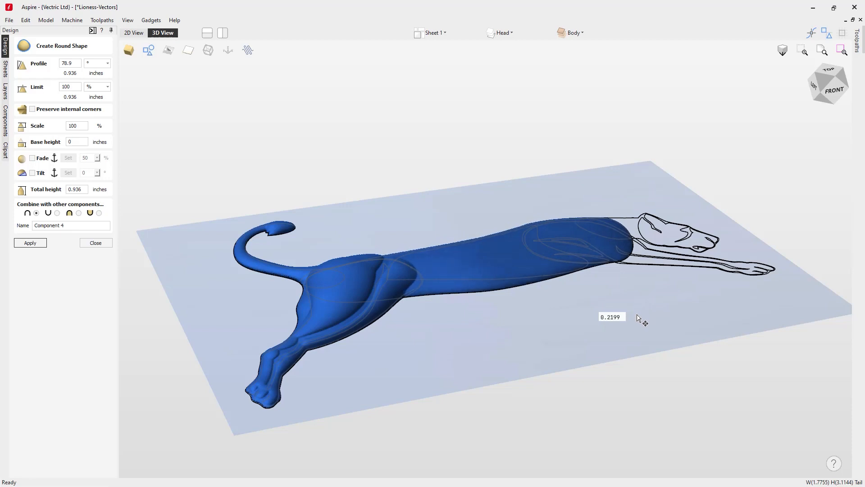
drag(638, 318, 637, 318)
click(366, 296)
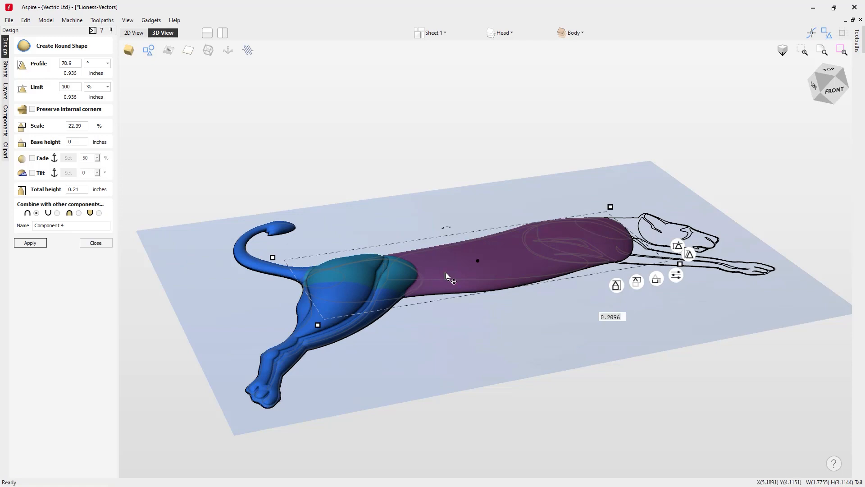
Create a round shape from the inner torso vector with a profile angle of 81.5 degrees
drag(532, 353, 490, 296)
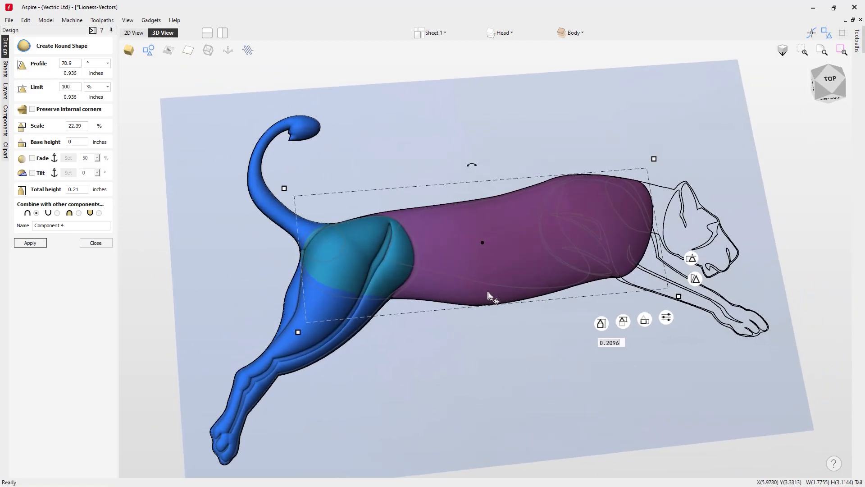
click(493, 286)
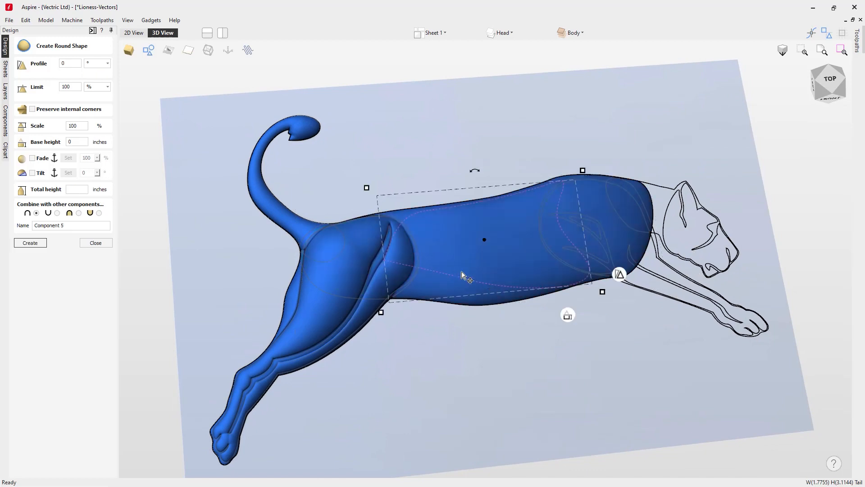
drag(559, 319, 581, 293)
mouse_move(622, 268)
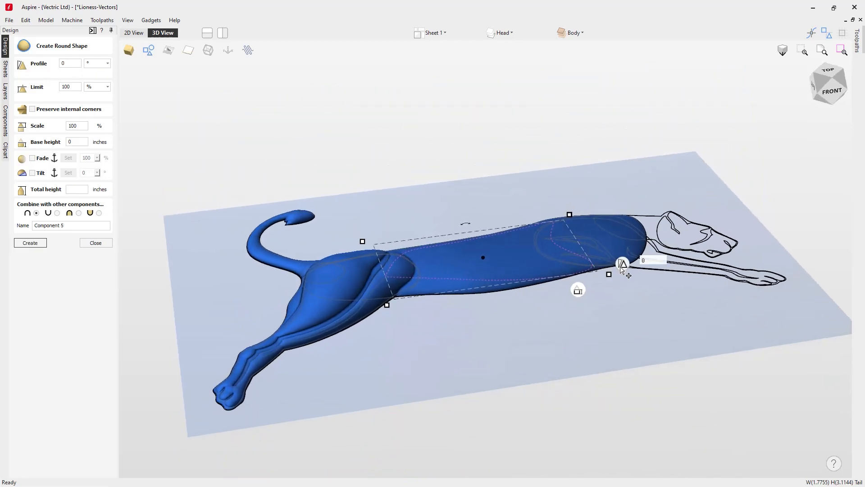
drag(620, 267, 614, 158)
drag(612, 112, 598, 217)
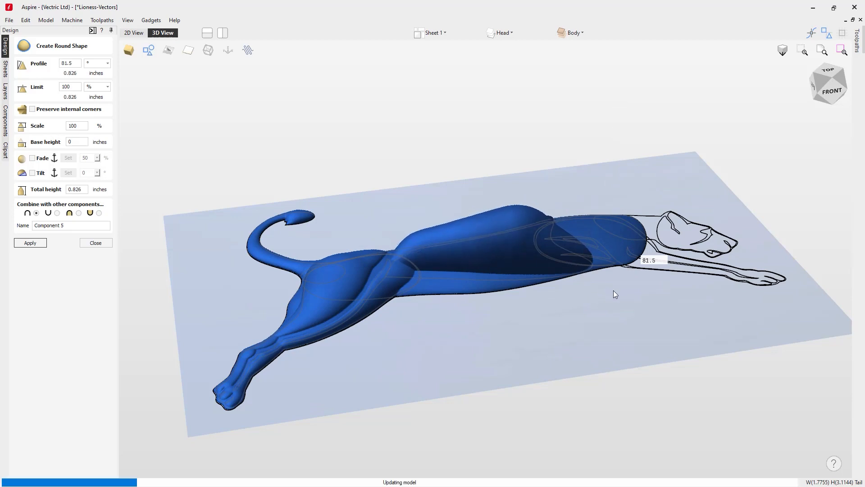
Scale the inner torso shape down to a total height of 0.1548 inches and check its blend with the body
mouse_move(563, 309)
mouse_down()
mouse_move(568, 334)
mouse_move(562, 324)
mouse_up()
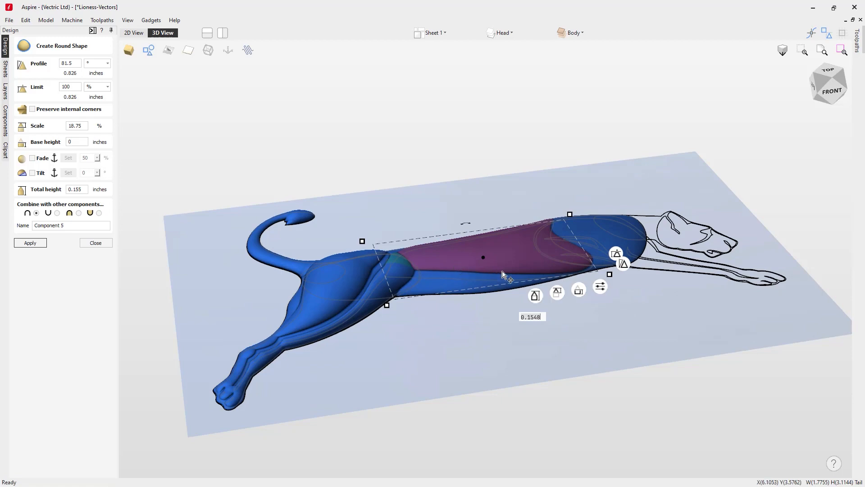
click(485, 336)
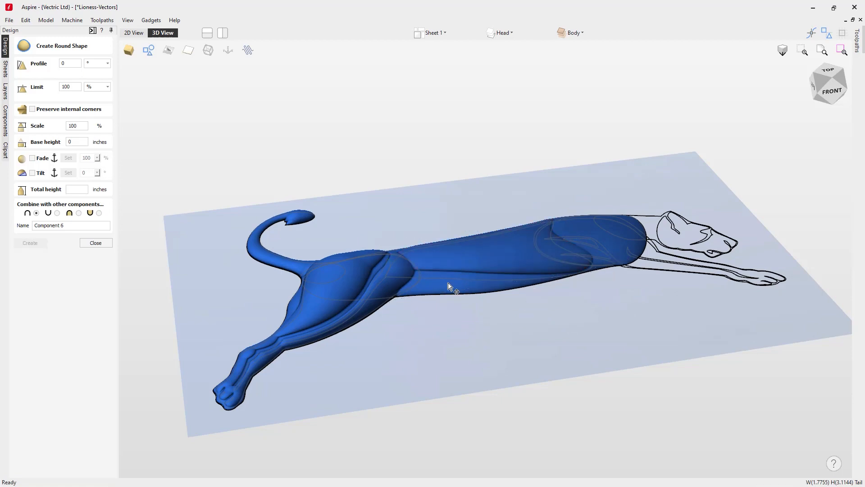
drag(543, 321, 599, 310)
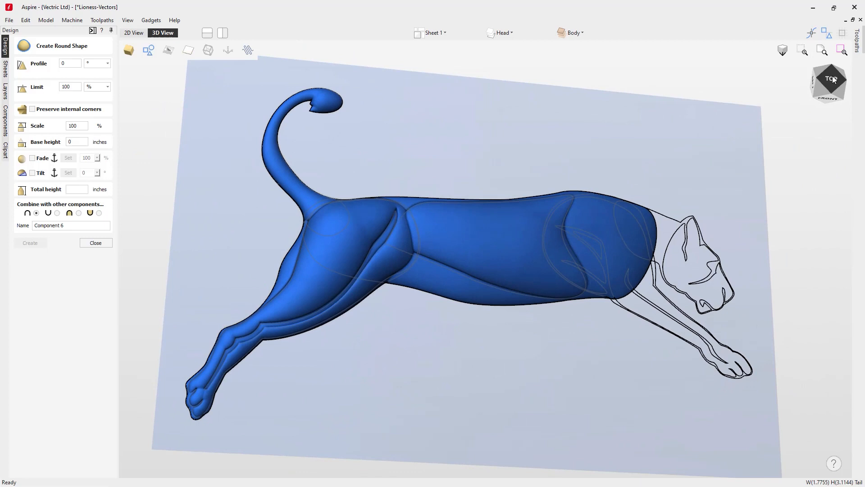
Insert a new component level above Body and set its combine mode to Merge
click(832, 78)
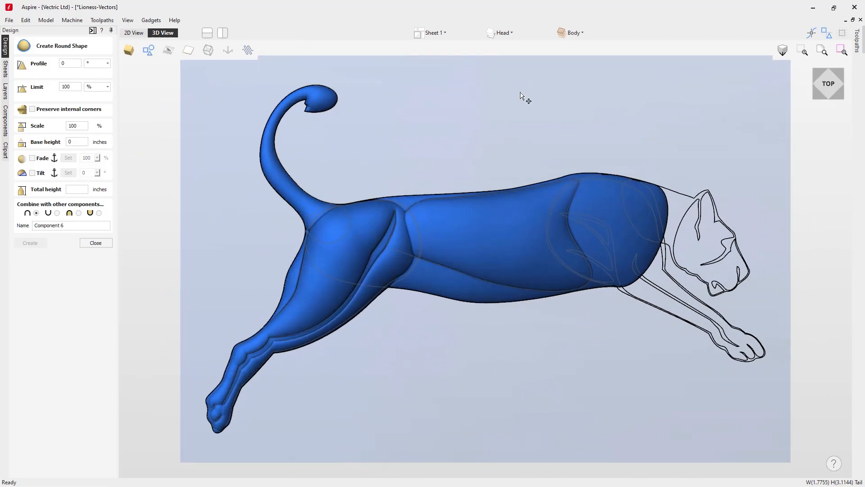
click(572, 32)
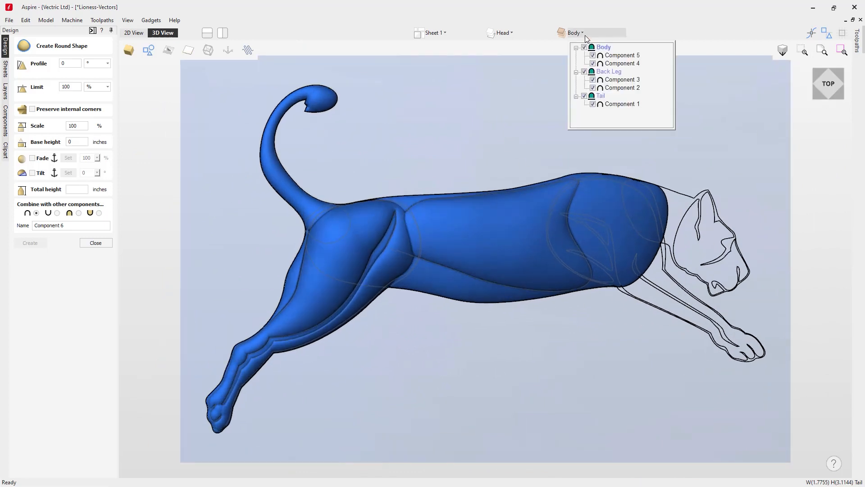
right_click(607, 52)
click(663, 114)
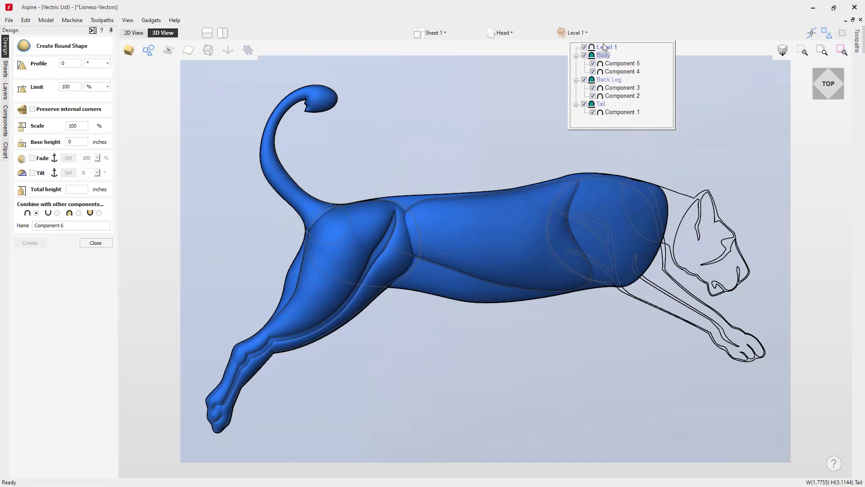
right_click(605, 47)
mouse_move(651, 53)
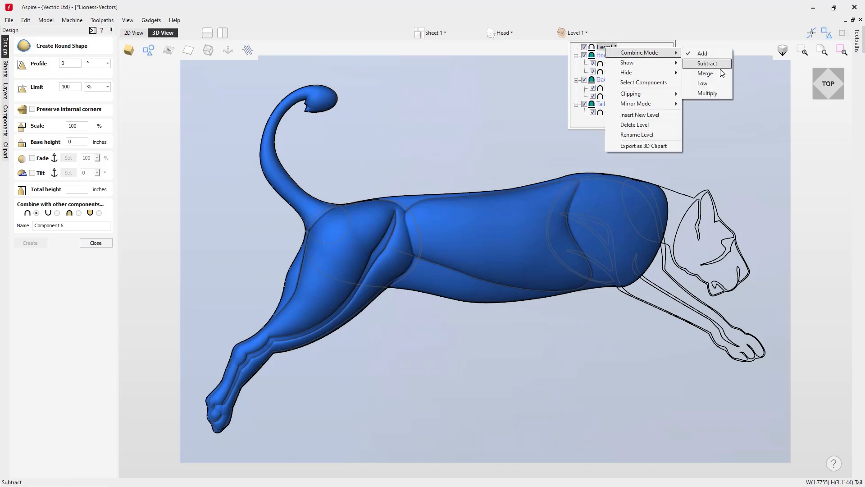
click(721, 67)
Rename the new component level to Front Leg
right_click(609, 46)
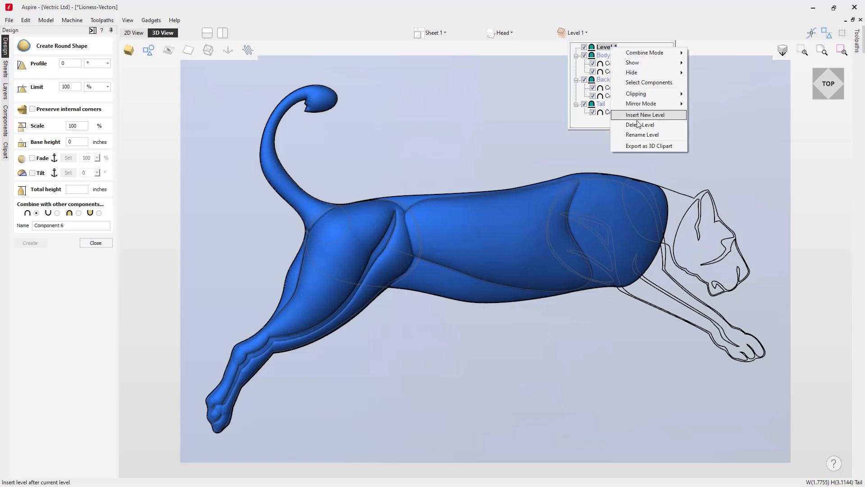
click(642, 134)
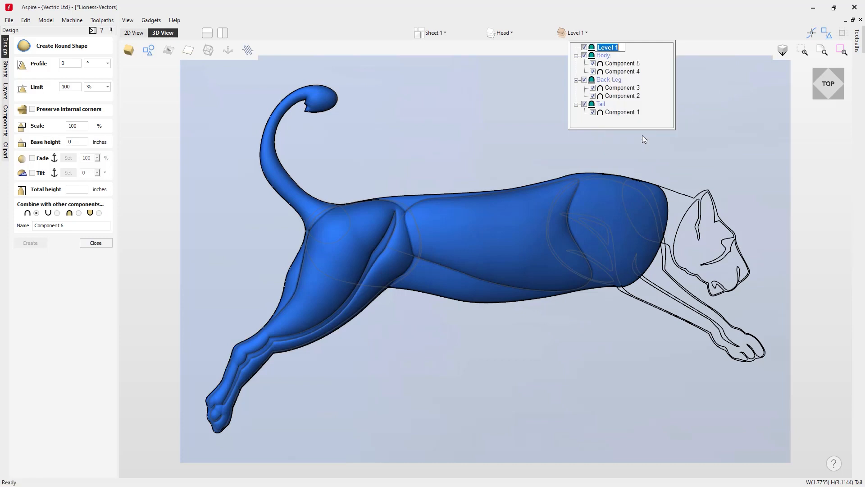
text(Front Leg)
key(Return)
click(702, 130)
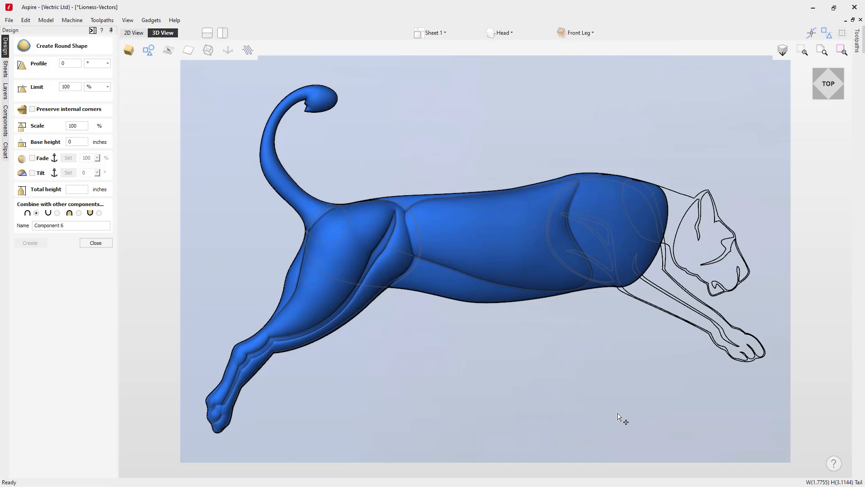
Create a round shape from the outer front leg vector with a profile angle of 79.5 degrees
drag(599, 420, 638, 355)
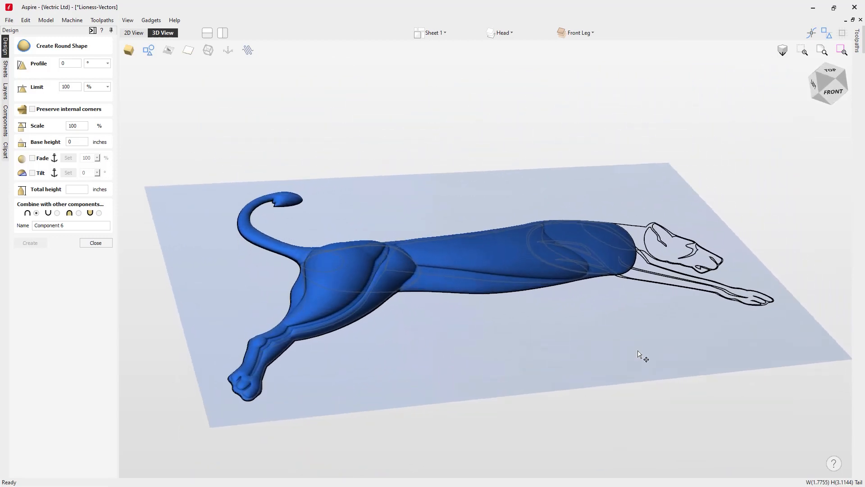
click(767, 304)
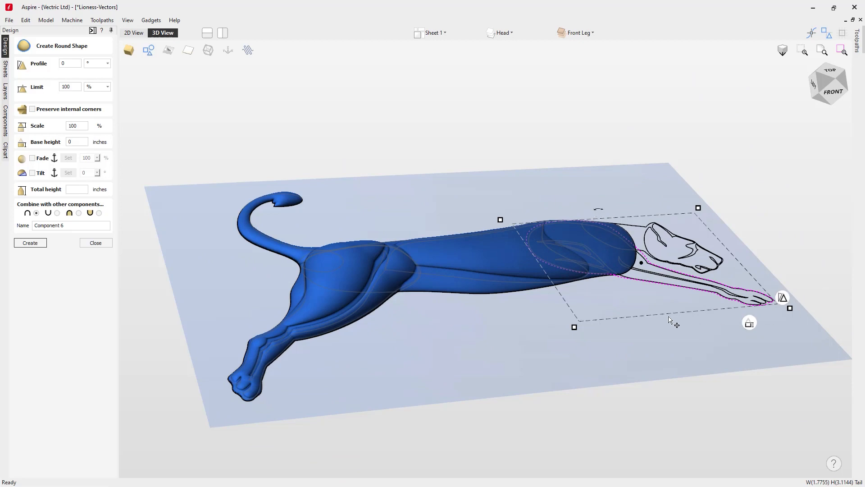
mouse_move(786, 294)
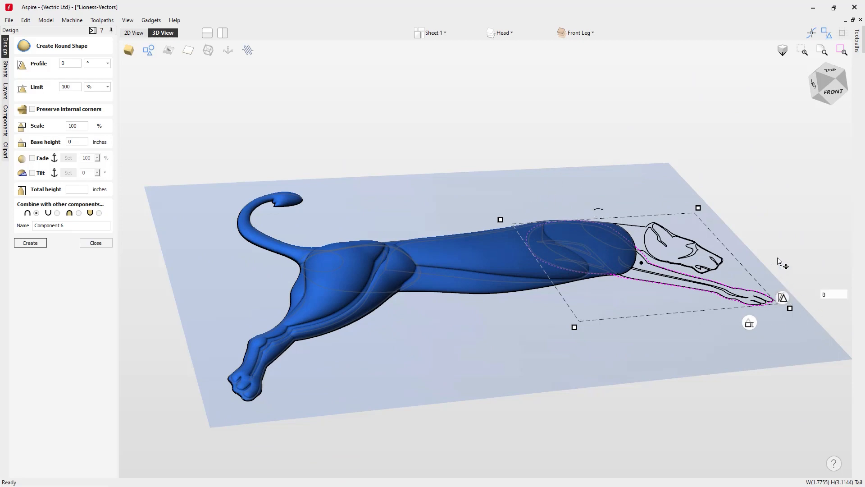
drag(767, 186, 757, 117)
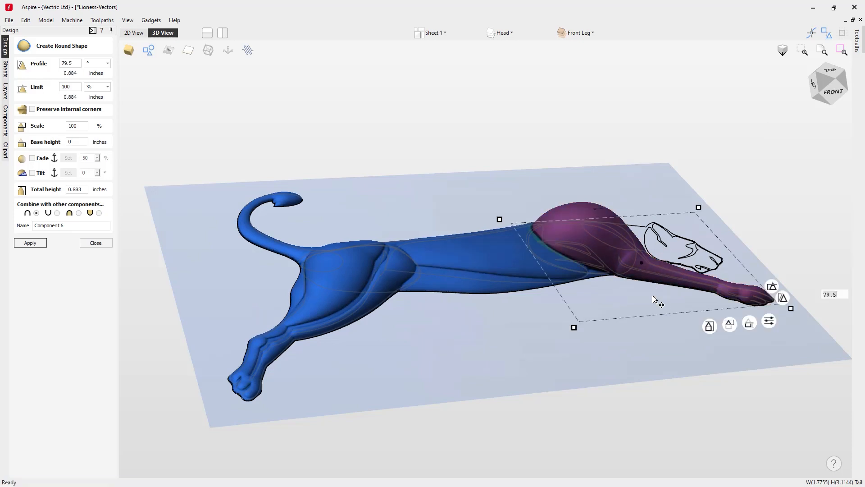
Scale the front leg shape down to a total height of 0.3058 inches and check its blend with the body
drag(728, 334, 727, 352)
drag(624, 327, 615, 110)
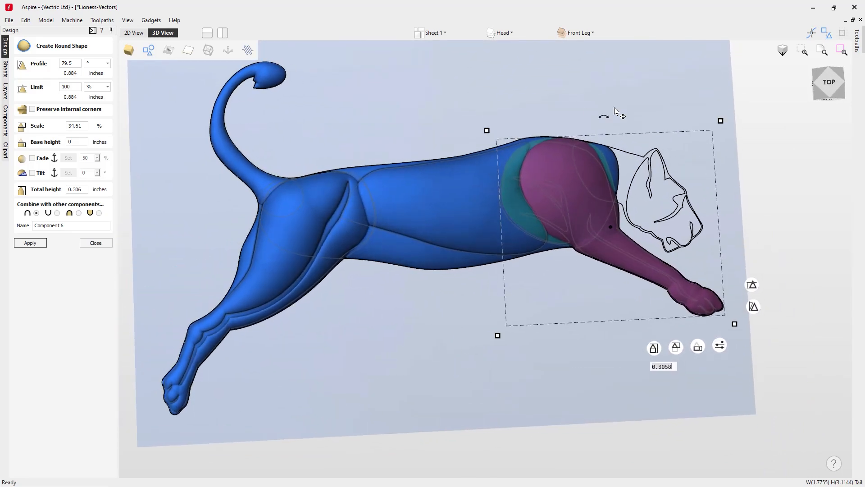
Create a round shape from the front leg's inner muscle vectors with a profile angle of 67.8 degrees
click(555, 202)
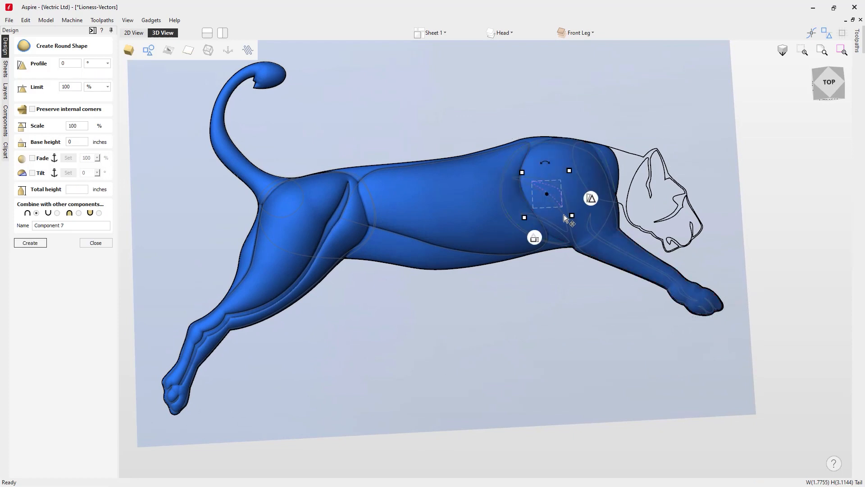
click(564, 222)
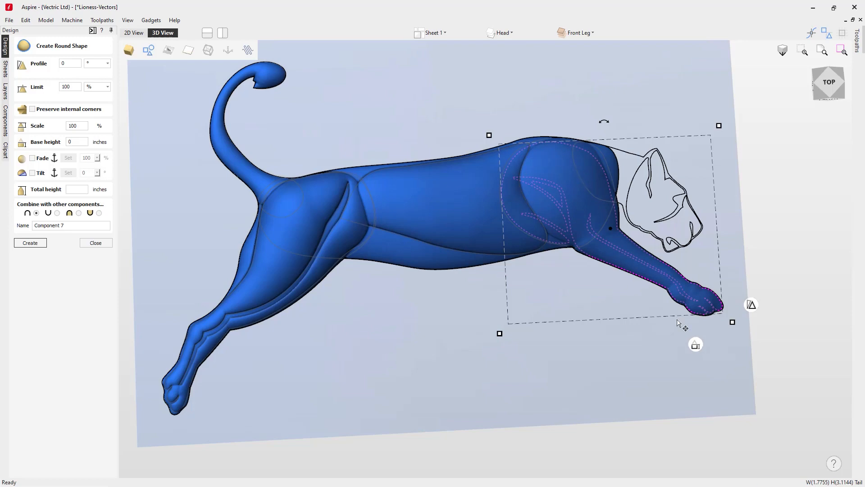
drag(585, 367, 435, 316)
mouse_move(766, 263)
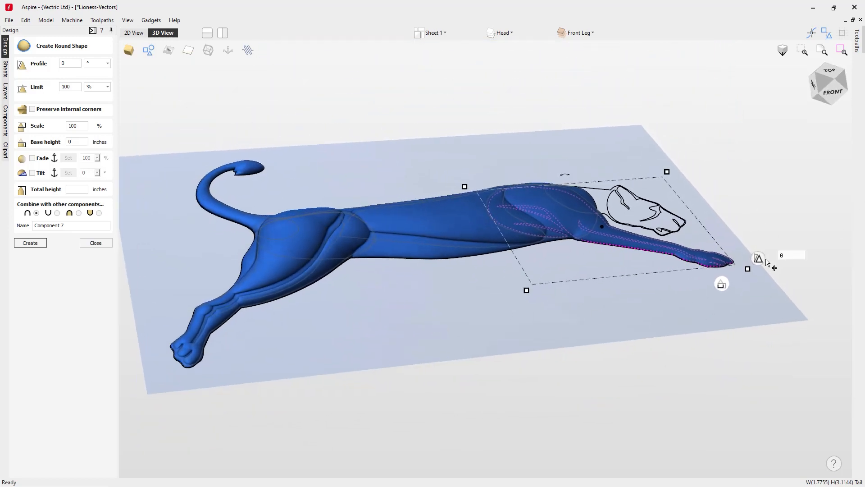
click(757, 151)
drag(757, 135, 750, 118)
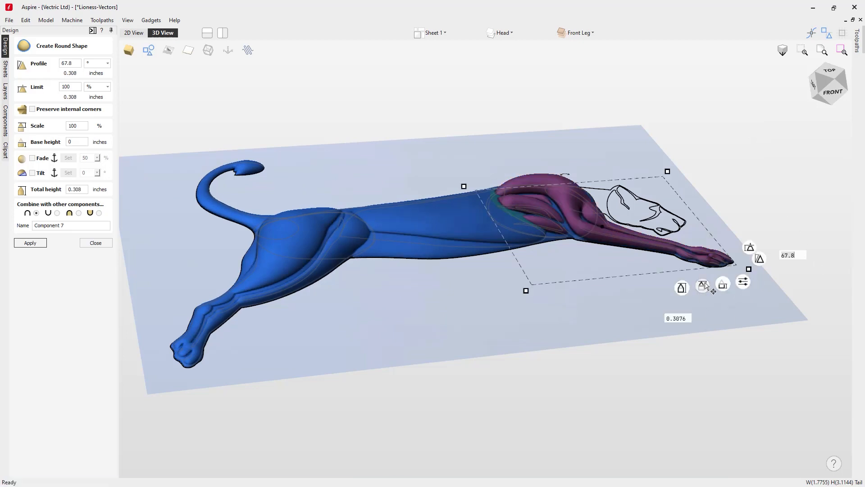
Scale the front leg muscle shape down to a total height of 0.1541 inches
click(702, 293)
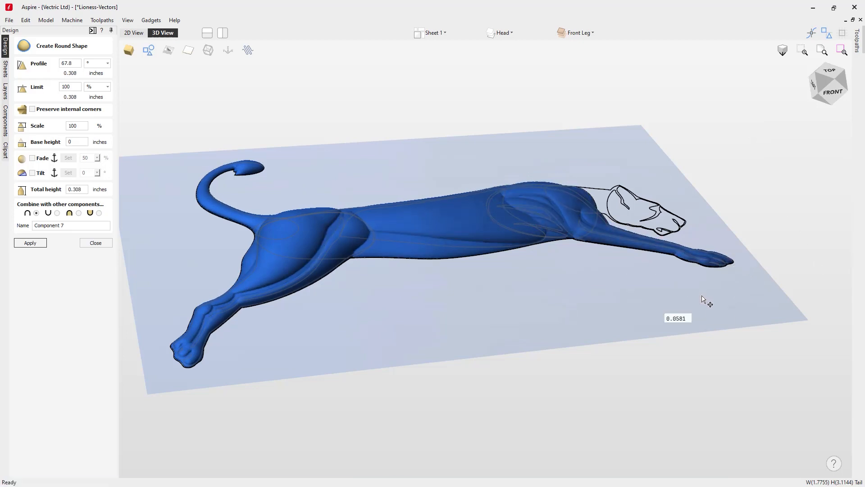
drag(700, 296, 700, 294)
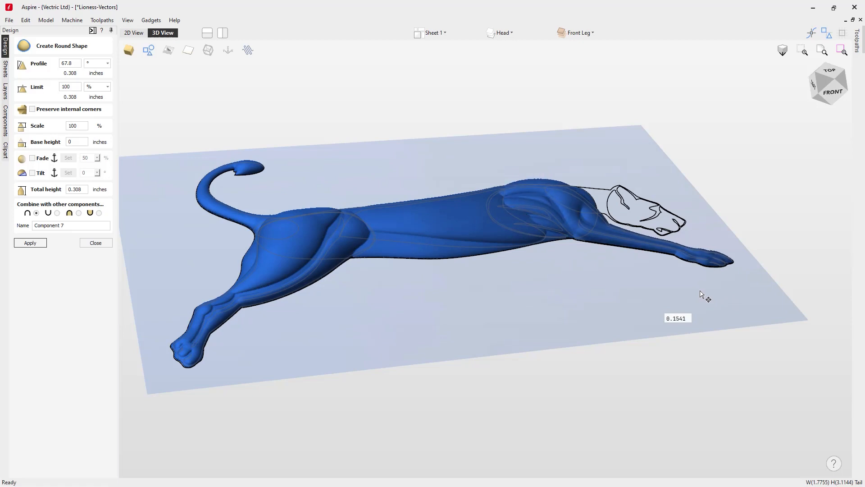
drag(702, 295, 702, 295)
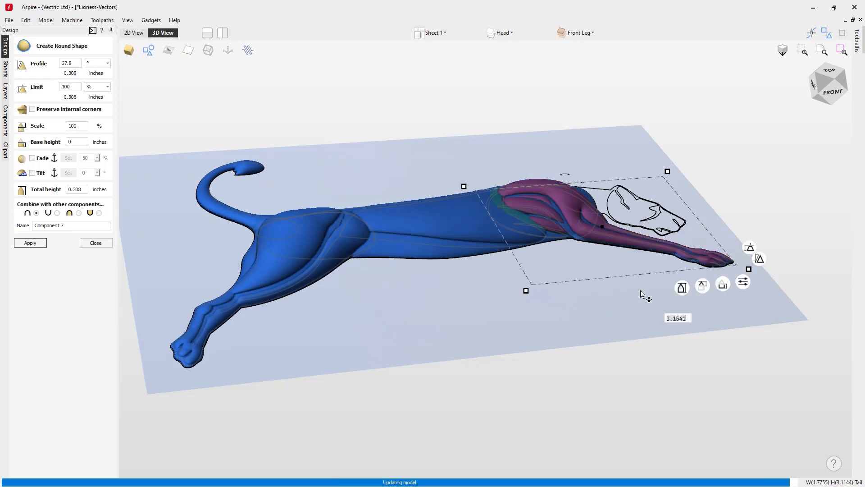
Examine how the front leg muscles blend with the body, from several angles and with the vectors hidden
drag(640, 291, 544, 426)
click(439, 365)
drag(370, 329, 397, 272)
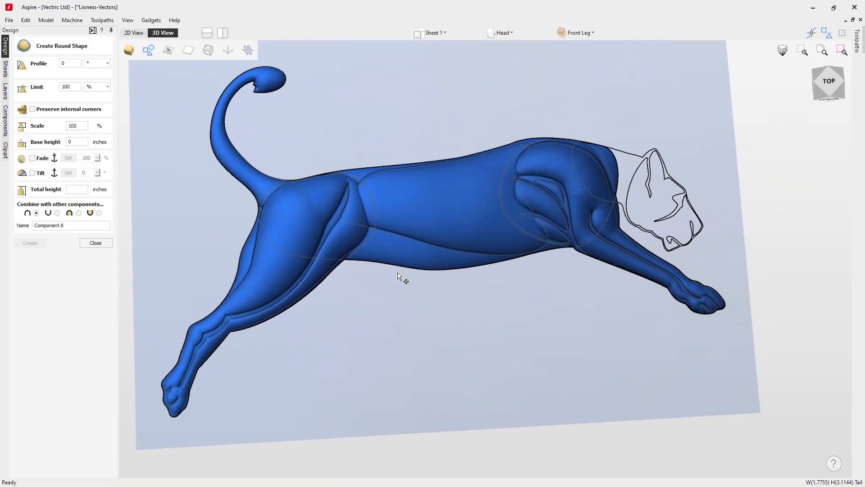
click(148, 49)
drag(599, 185, 508, 339)
drag(616, 164, 500, 197)
drag(437, 321, 474, 323)
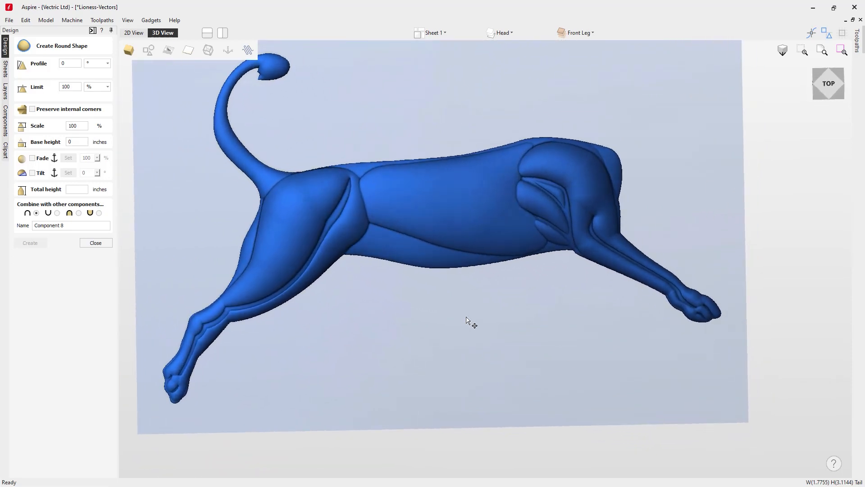
click(826, 90)
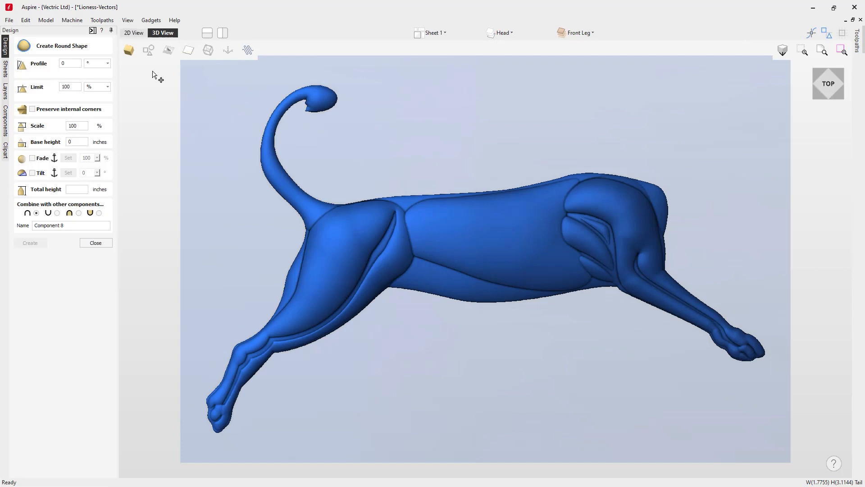
click(146, 52)
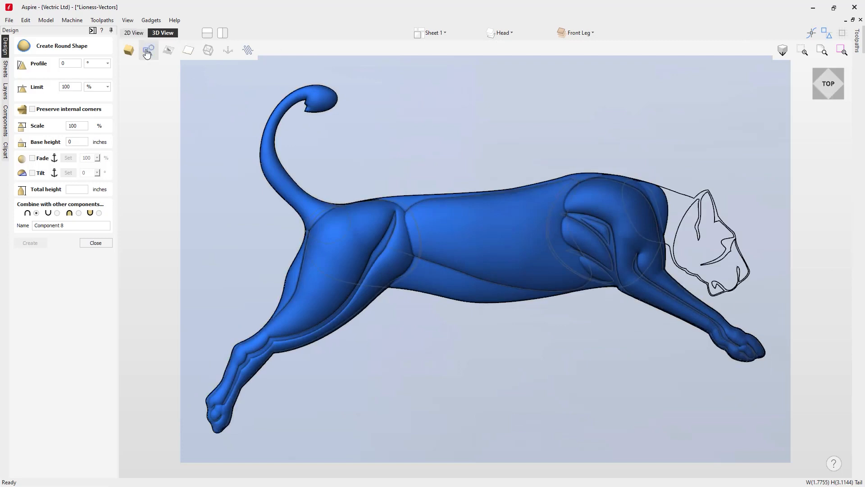
Insert a new component level above Front Leg and set its combine mode to Merge
click(585, 32)
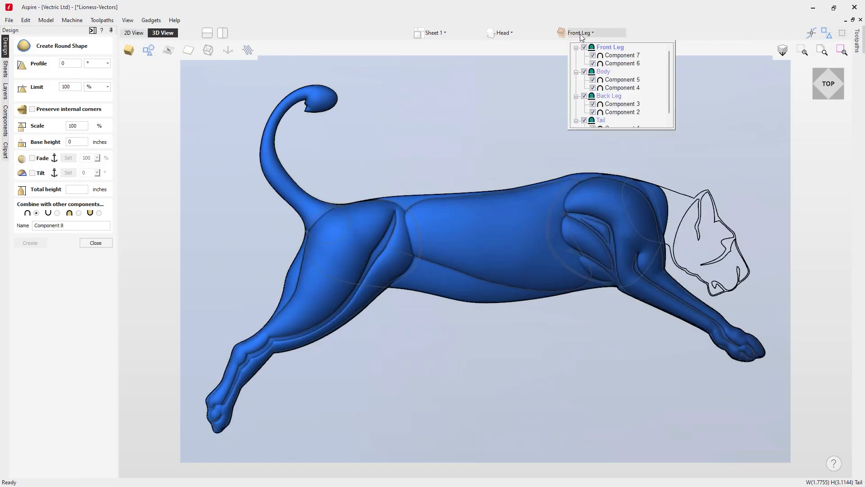
right_click(610, 47)
click(640, 116)
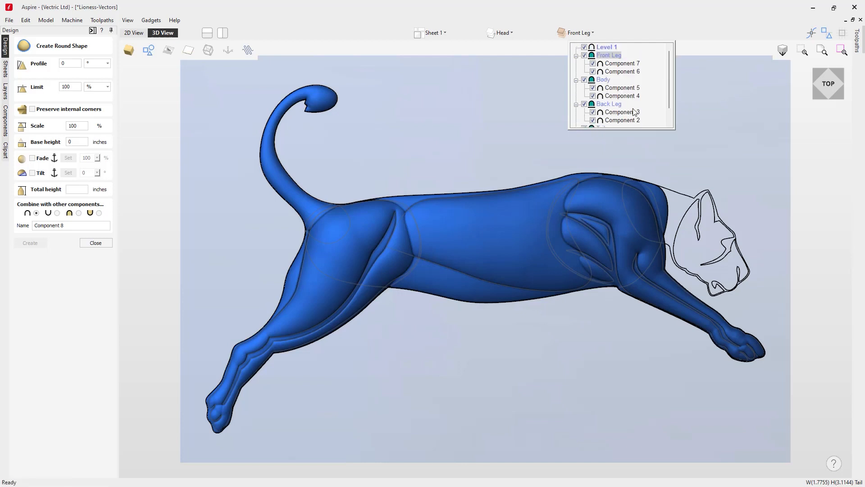
right_click(611, 48)
mouse_move(653, 59)
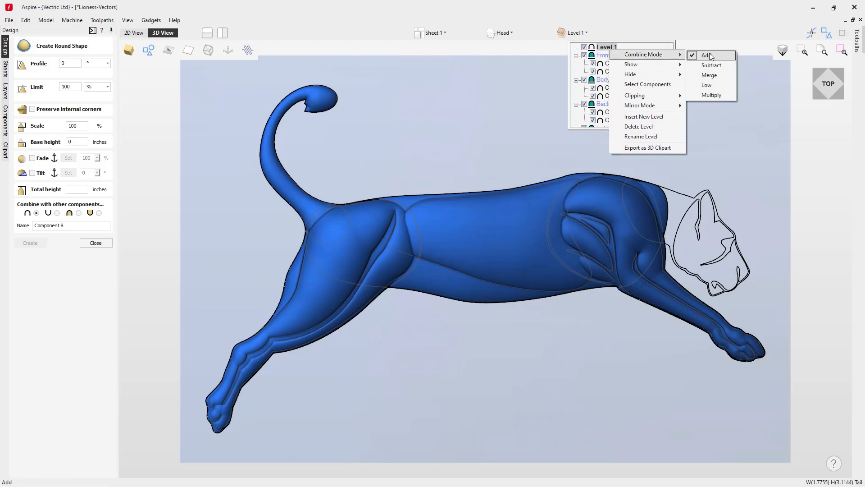
click(710, 75)
Rename the new component level to Head
right_click(608, 47)
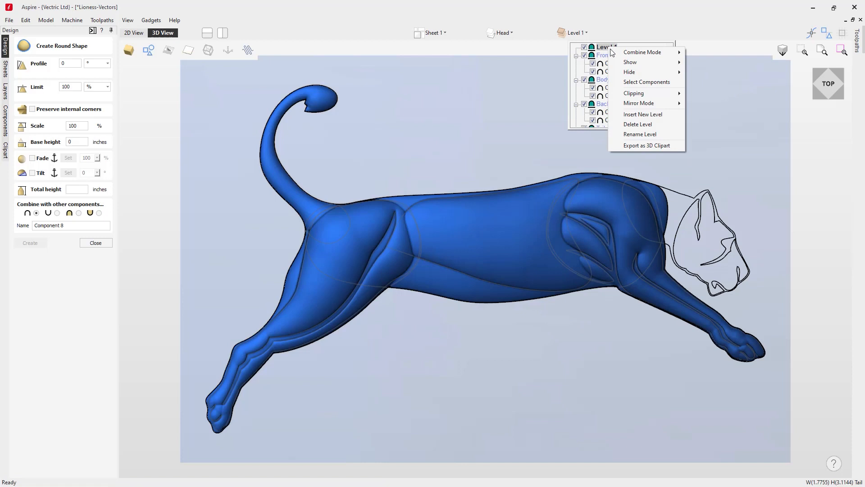
click(647, 134)
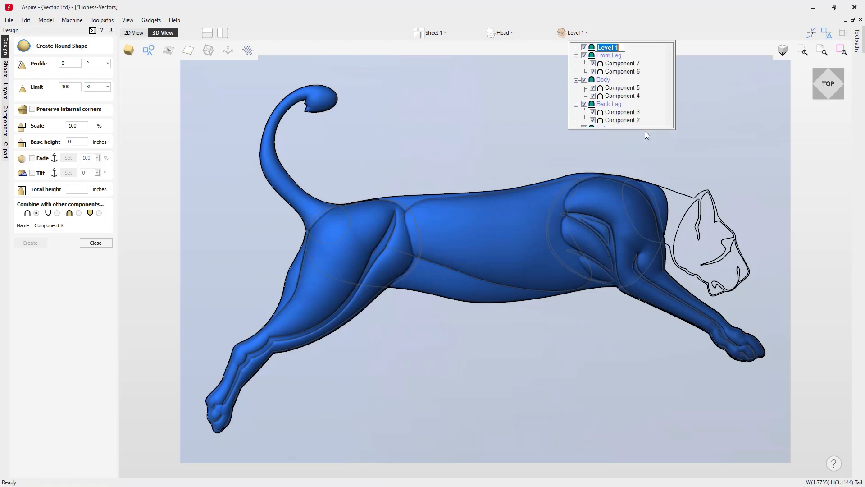
text(Head)
key(Return)
Create a round shape from the outer head and neck vector with a profile angle of 83.3 degrees
click(683, 199)
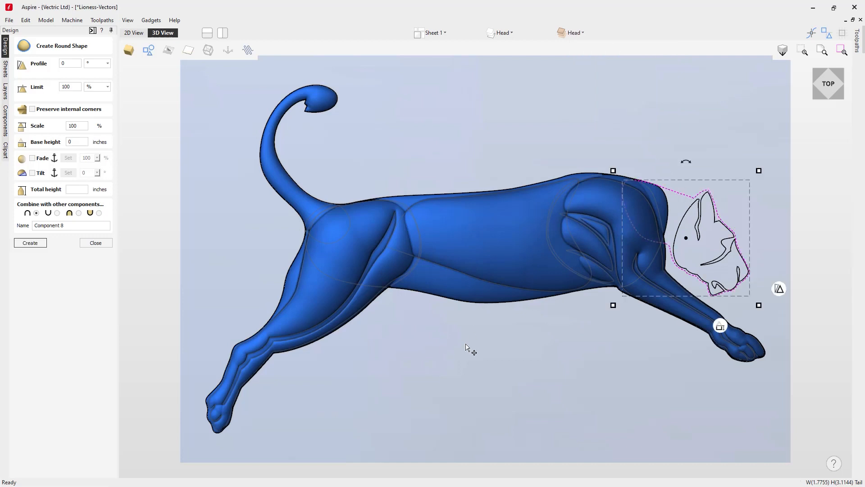
drag(479, 369, 556, 212)
mouse_move(760, 272)
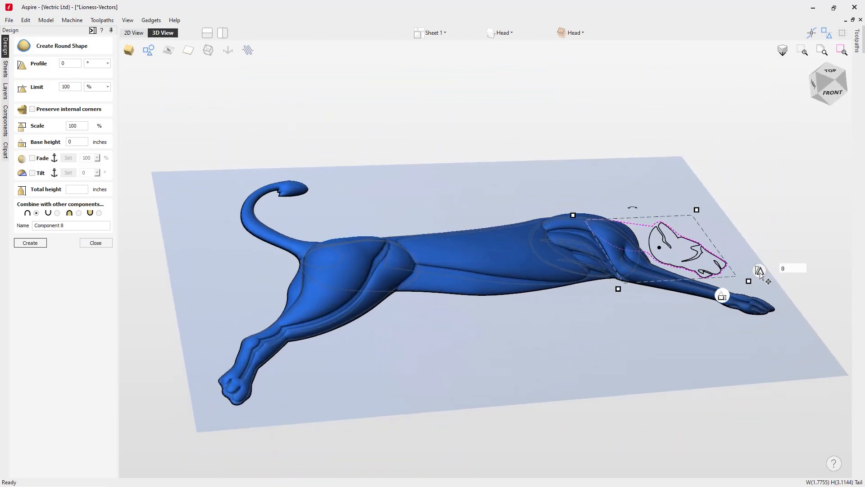
drag(760, 180, 750, 135)
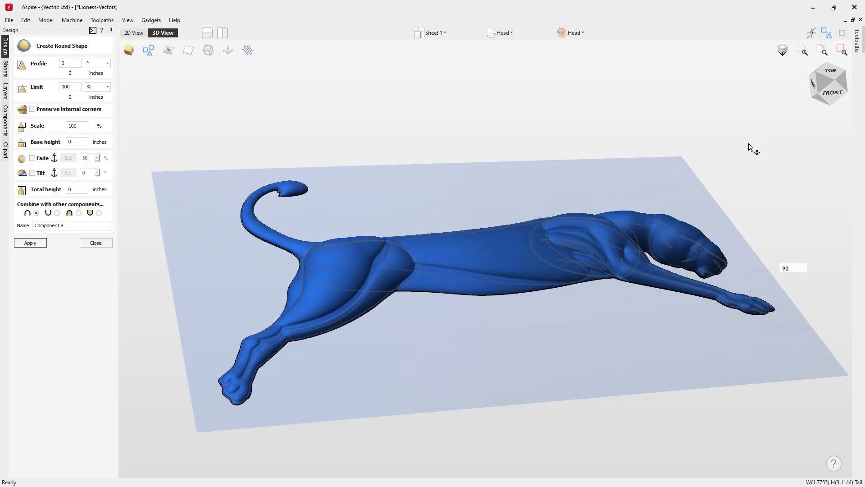
drag(747, 166, 740, 189)
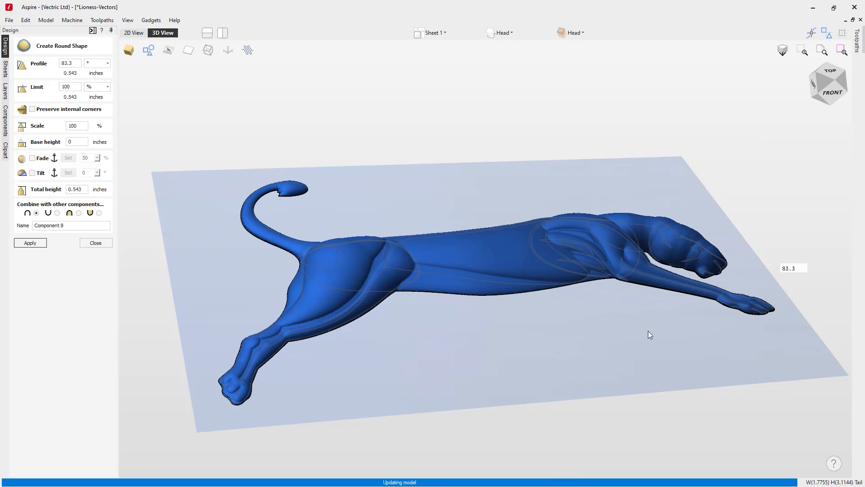
Scale the head and neck shape down to a total height of 0.228 inches
click(708, 314)
drag(704, 313, 704, 311)
drag(663, 360, 555, 278)
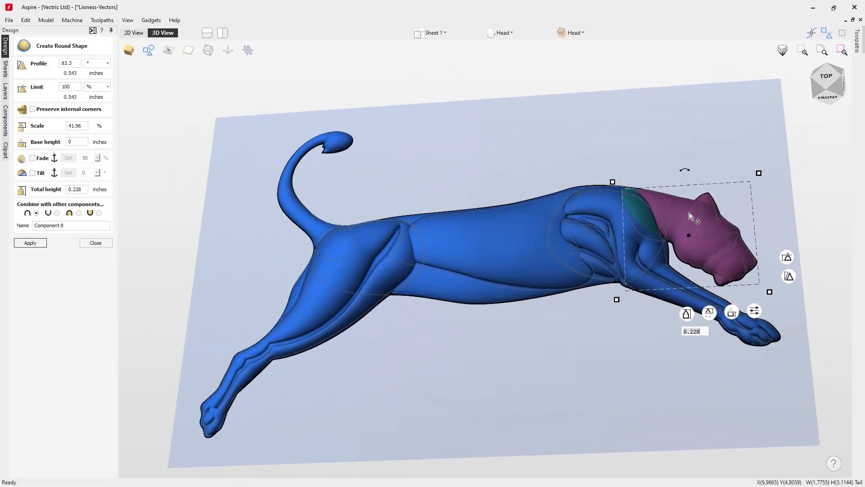
Create a round shape from the inner face vector with a profile angle of 88.2 degrees
click(691, 216)
mouse_move(797, 276)
drag(796, 225, 788, 179)
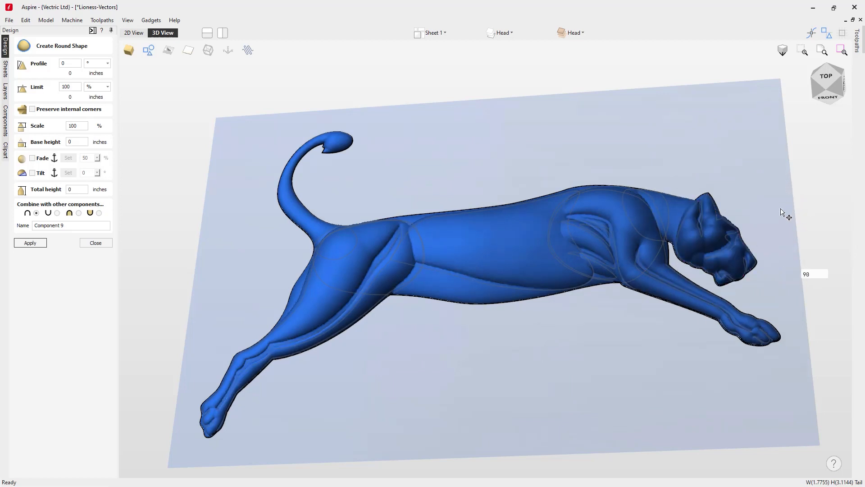
drag(777, 236, 776, 237)
Scale the face shape down to a total height of 0.1604 inches
mouse_move(709, 313)
drag(710, 320, 709, 318)
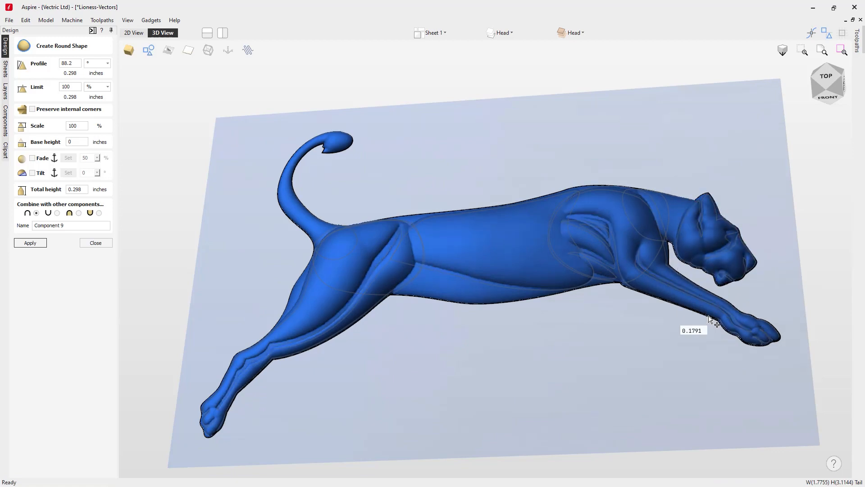
drag(709, 317, 709, 316)
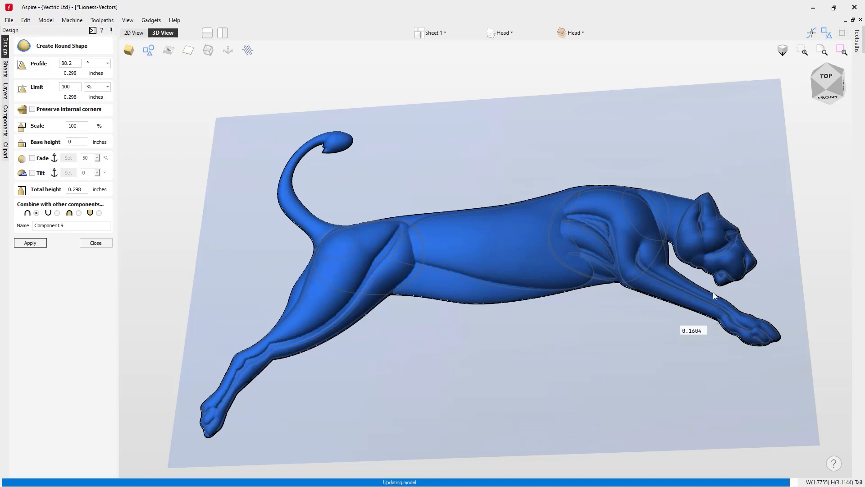
Examine the finished head and whole relief from several angles with the vectors hidden, and close the round shape tool
drag(603, 367, 574, 325)
click(151, 58)
drag(603, 353, 353, 365)
drag(689, 198, 795, 138)
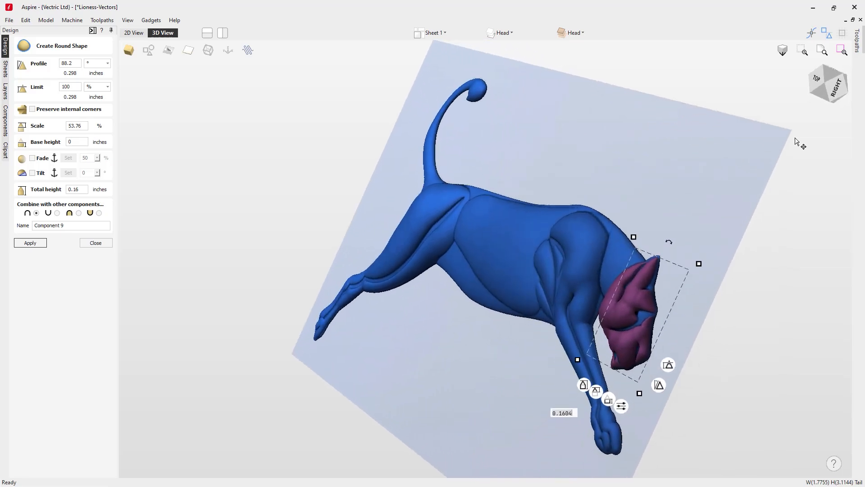
mouse_move(833, 85)
mouse_down()
mouse_move(856, 97)
mouse_move(826, 74)
mouse_move(845, 94)
mouse_move(833, 89)
mouse_move(845, 88)
mouse_move(831, 95)
mouse_up()
drag(591, 298, 662, 270)
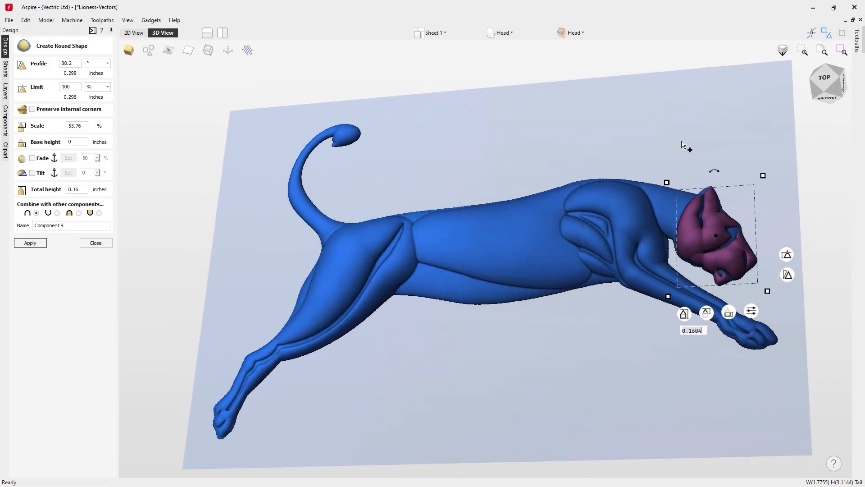
click(826, 84)
click(525, 366)
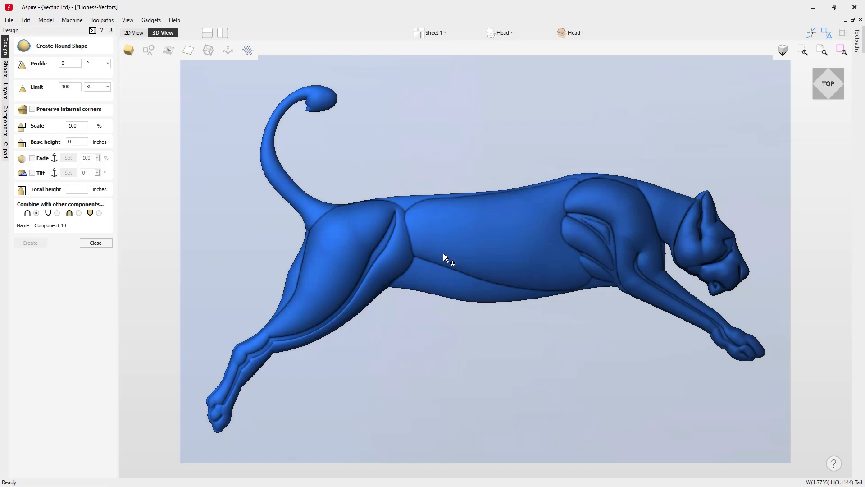
click(105, 245)
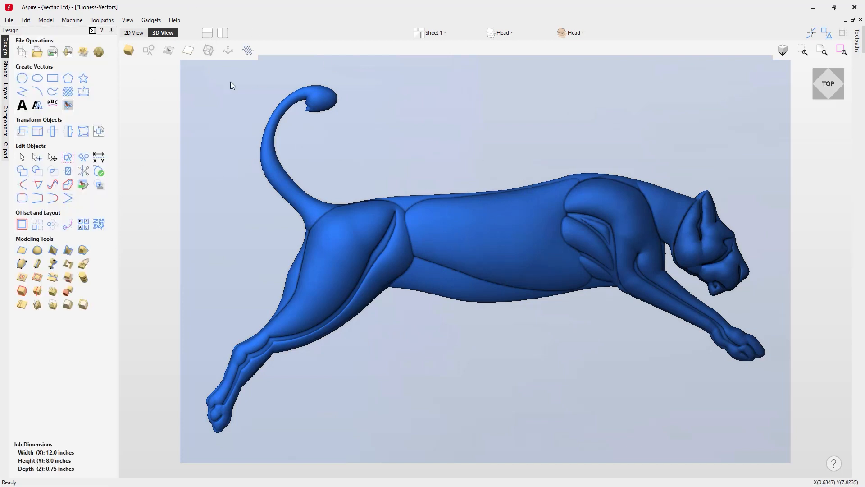
Insert a new component level above Head and name it Sculpt
click(5, 120)
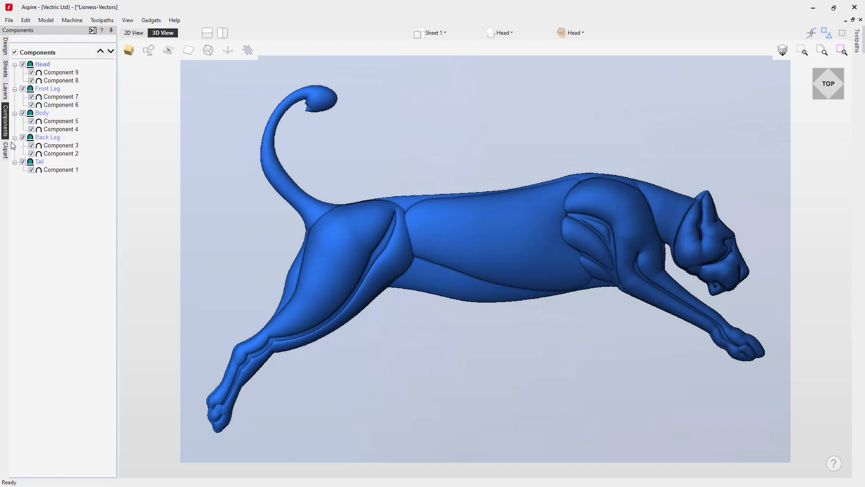
right_click(45, 67)
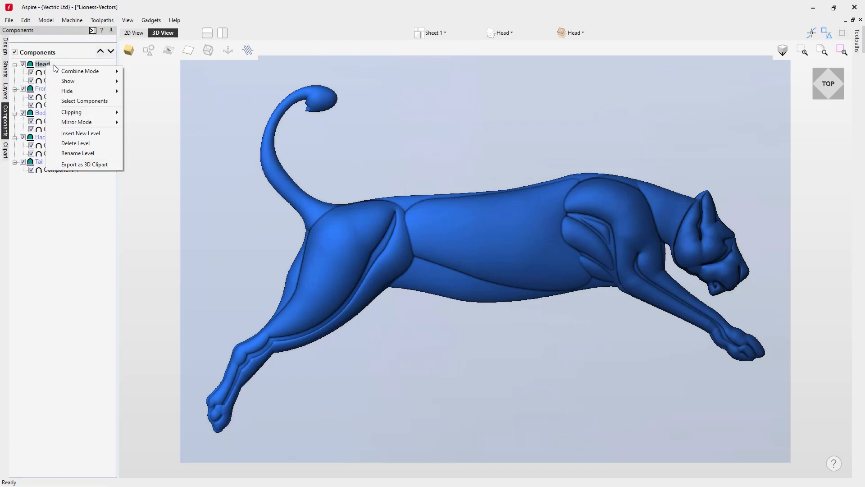
click(64, 120)
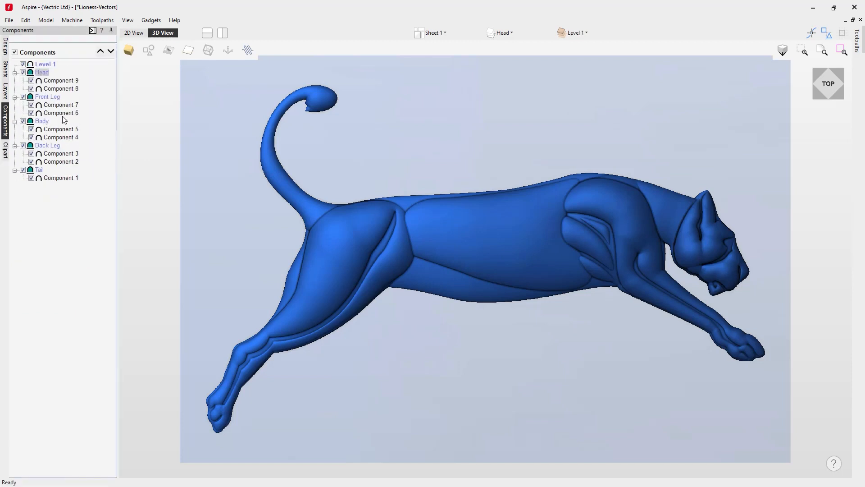
right_click(47, 64)
click(83, 155)
text(s)
key(Return)
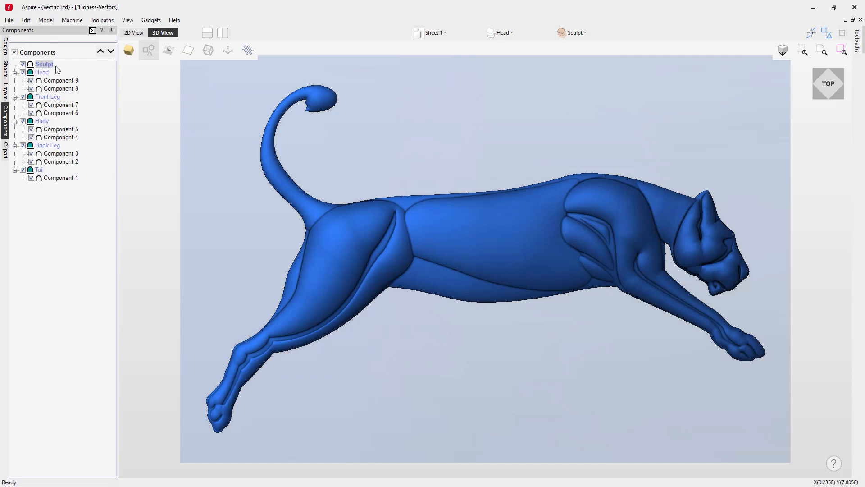
Create a single component from the visible model on the Sculpt level and bring up the component list
click(5, 45)
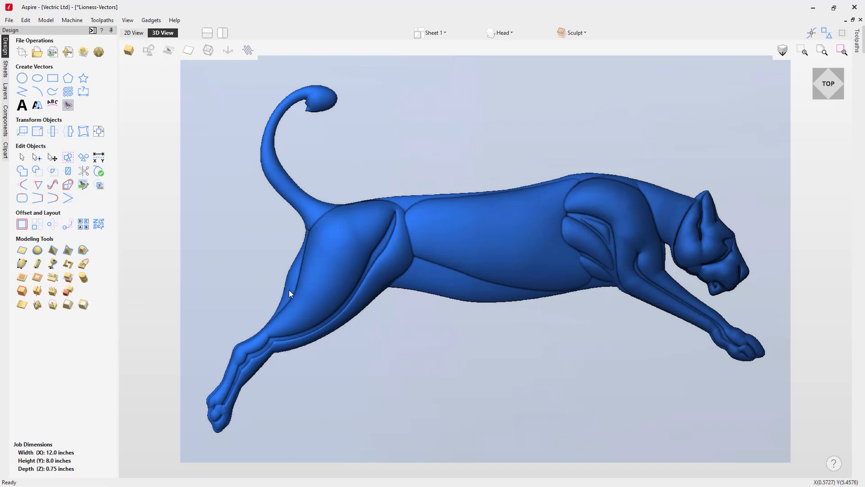
click(70, 293)
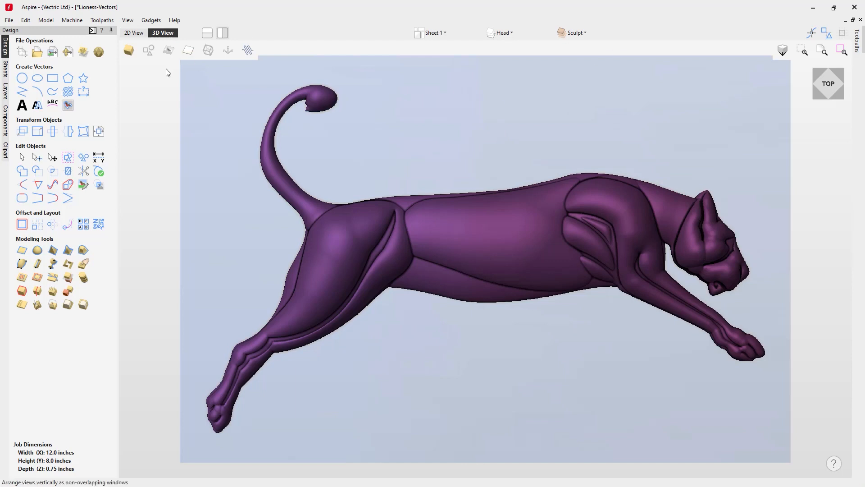
click(7, 118)
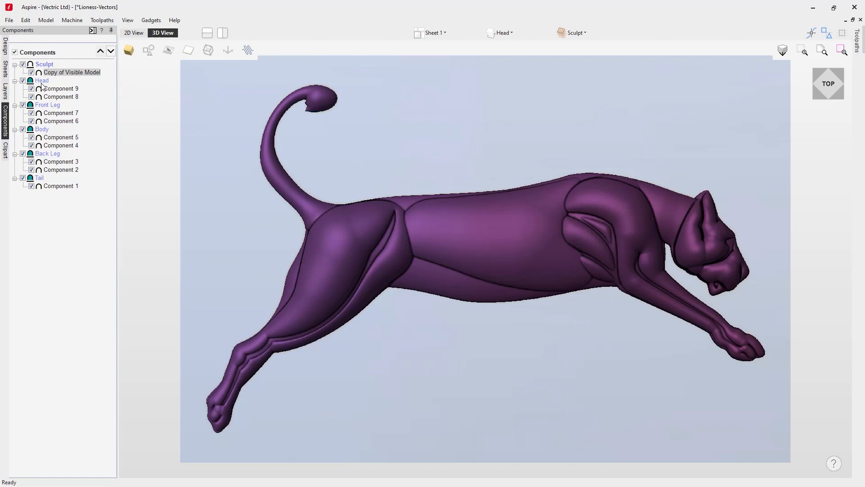
Show only the Sculpt level so that all other component levels are hidden
right_click(44, 65)
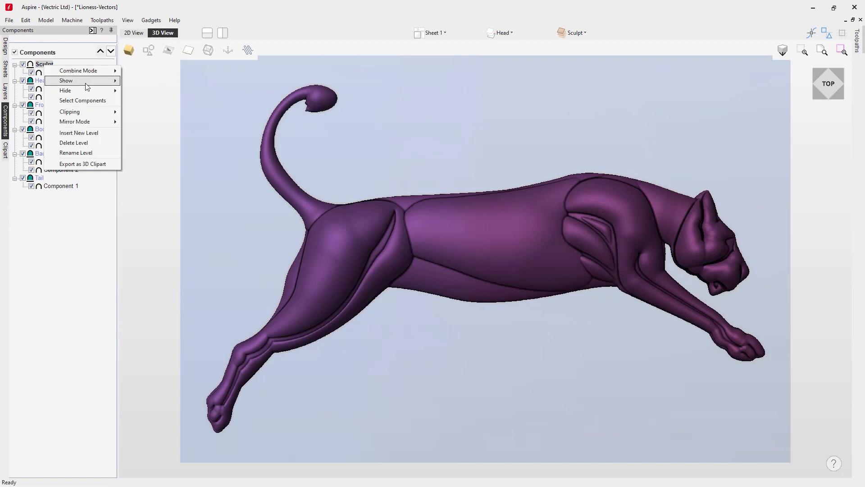
mouse_move(108, 81)
click(165, 91)
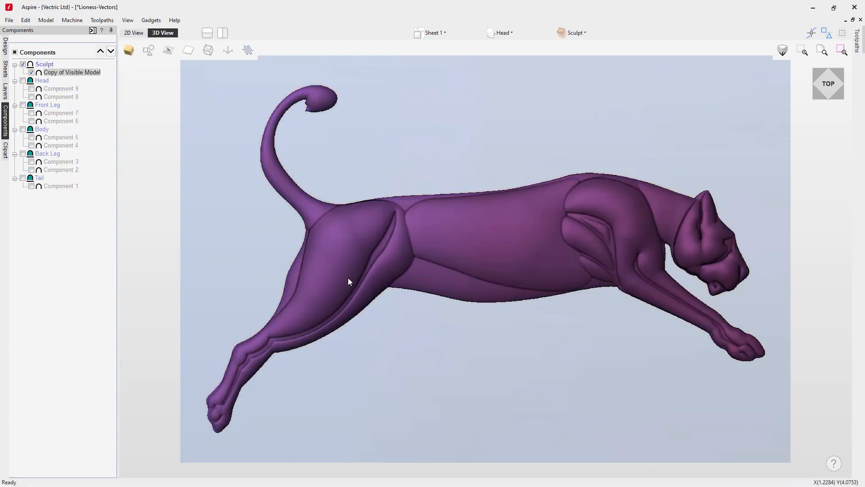
click(564, 390)
key(0)
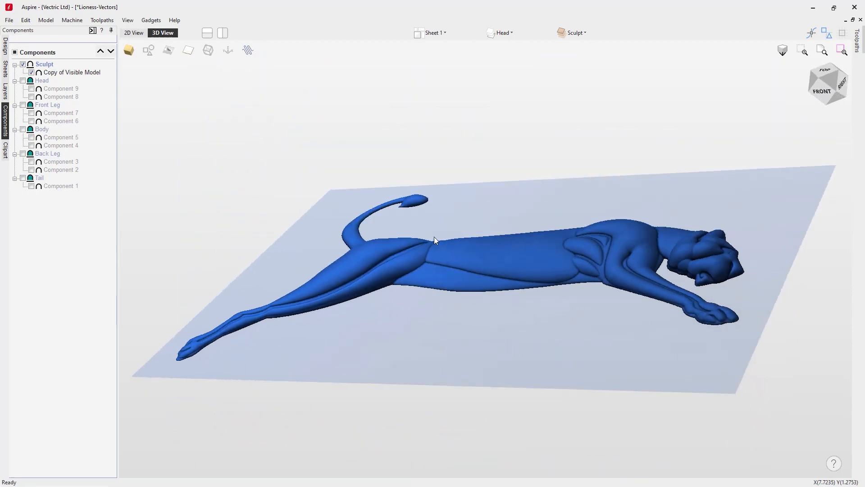
click(453, 253)
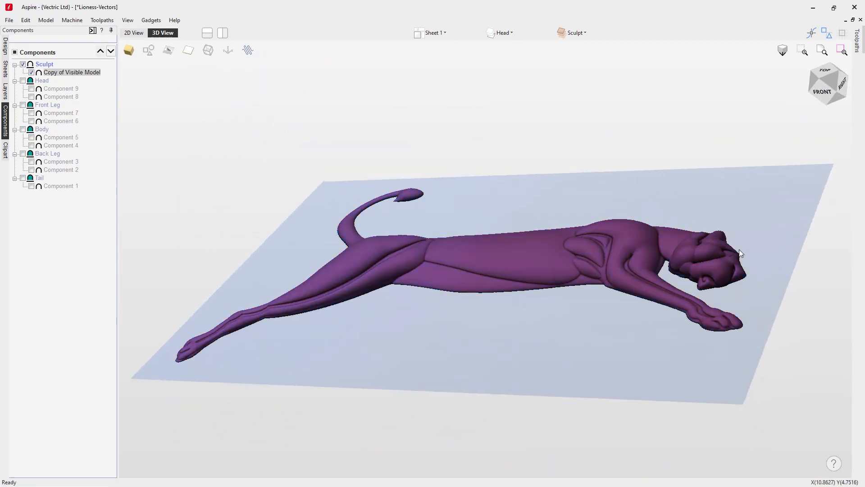
drag(409, 285, 307, 264)
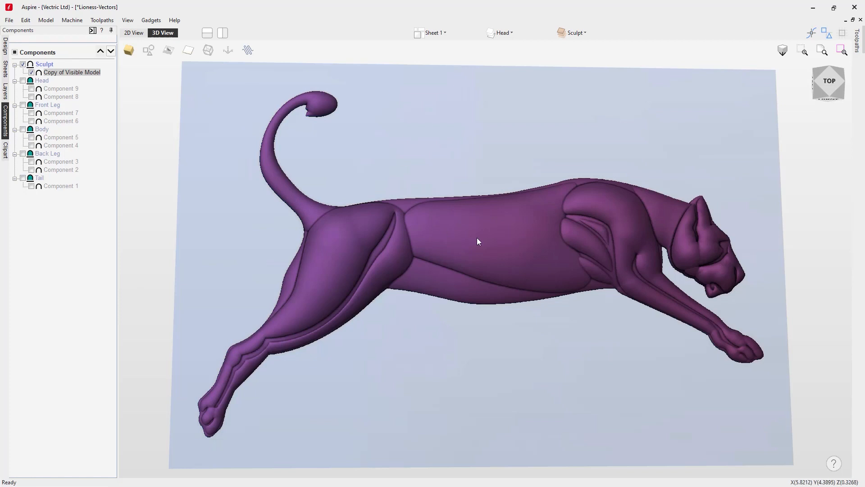
click(833, 83)
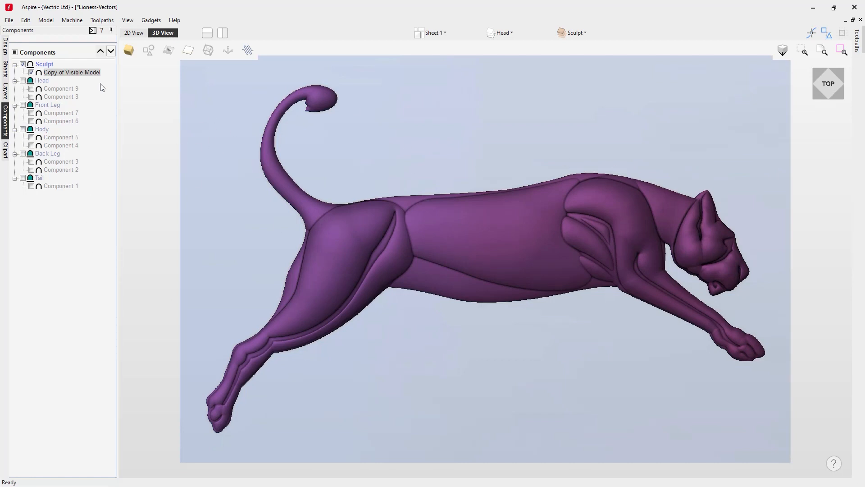
Save the project under the new file name Lioness-Basic Model
click(14, 20)
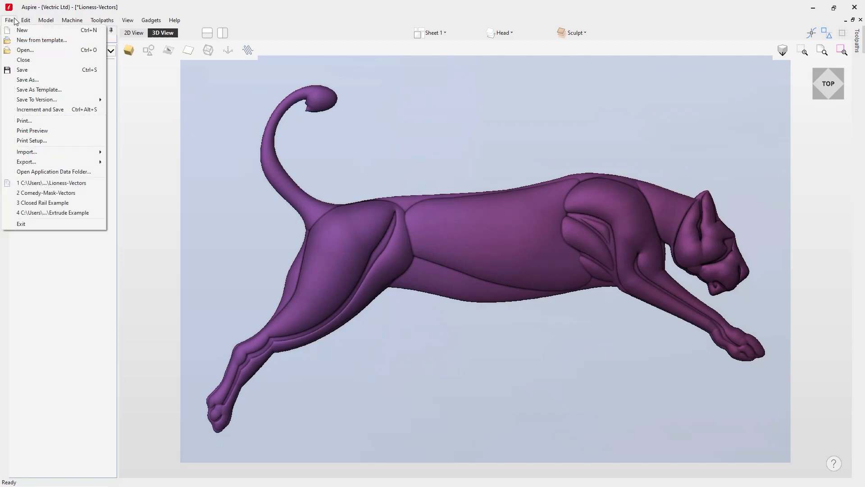
click(27, 80)
click(380, 325)
double_click(366, 325)
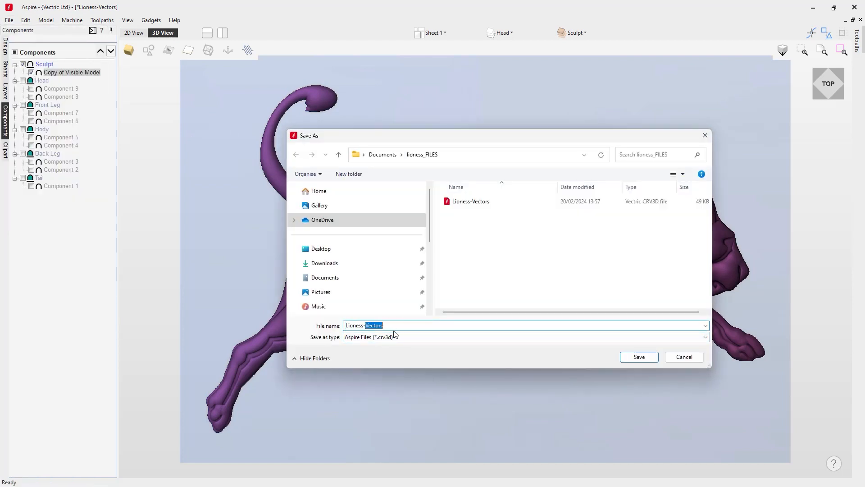
text(Basic Model)
key(Return)
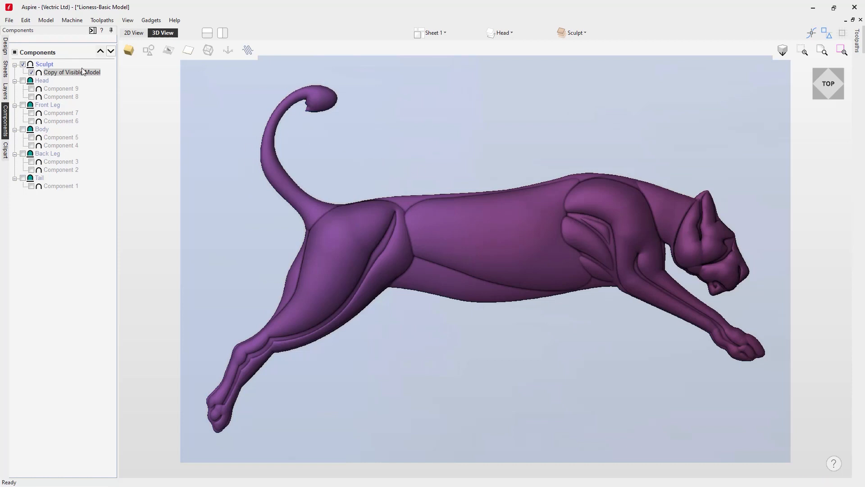
Rename the copied model component on the Sculpt level as Lioness to Edit
right_click(67, 78)
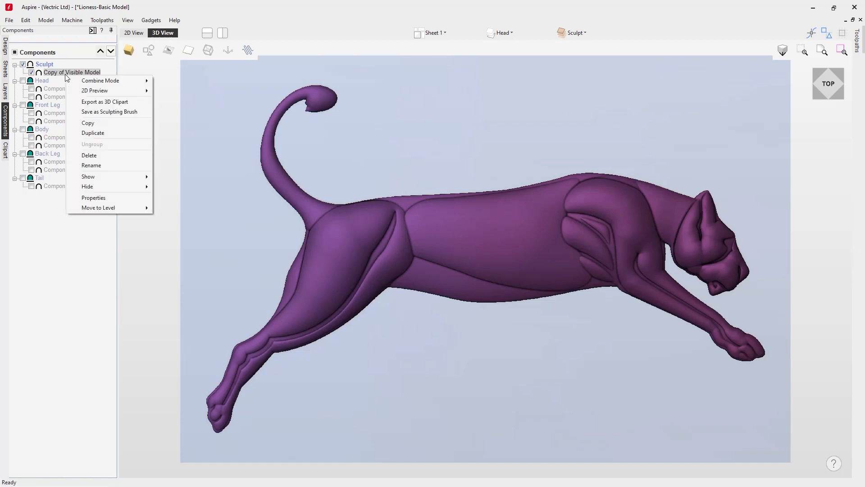
click(102, 166)
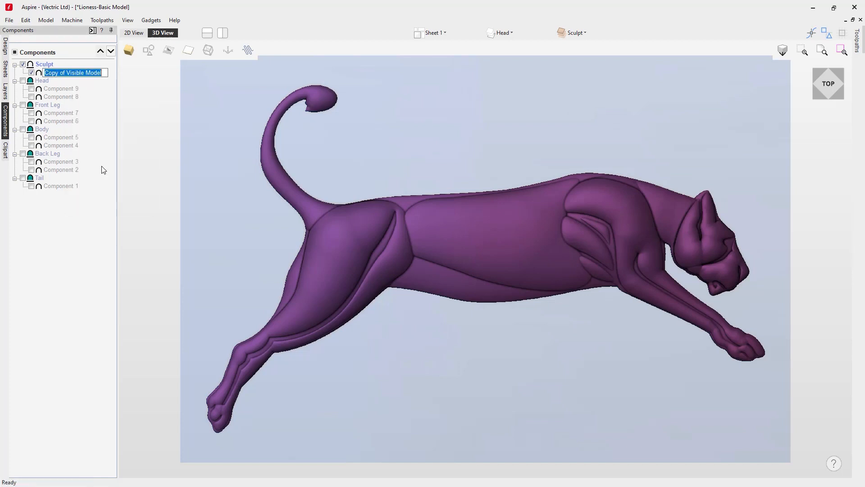
text(Lion)
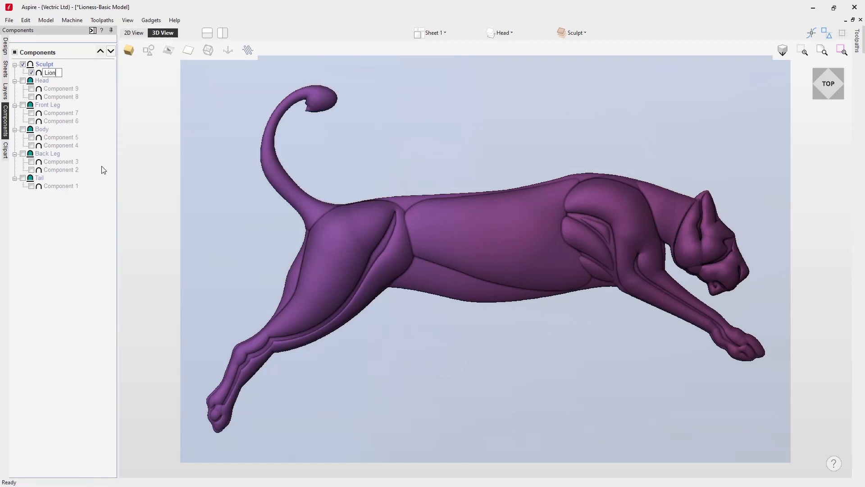
text(ess to Edit)
key(Return)
Smooth the whole lioness component with a low amount of smoothing, about a quarter of the range, preserving transparency
click(5, 46)
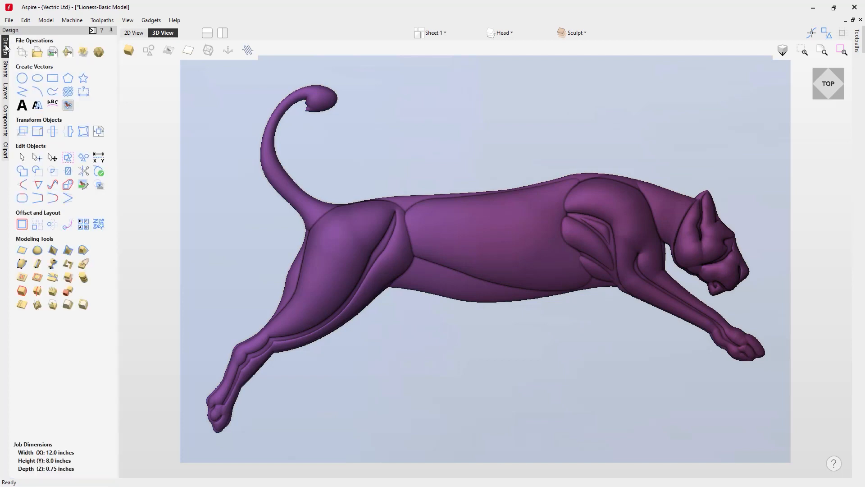
click(22, 305)
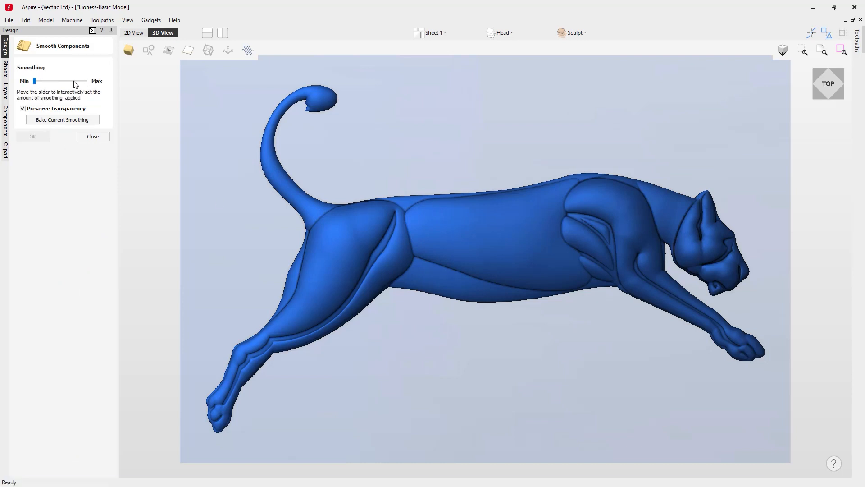
drag(34, 81, 95, 84)
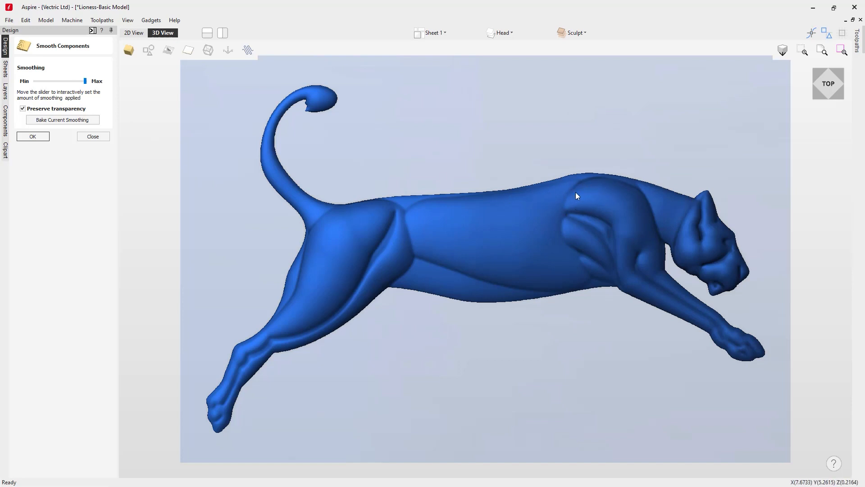
drag(85, 81, 50, 84)
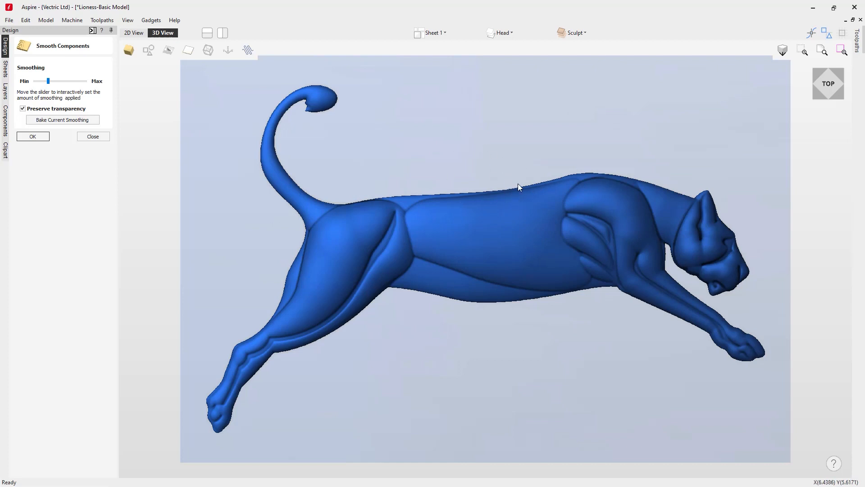
click(34, 137)
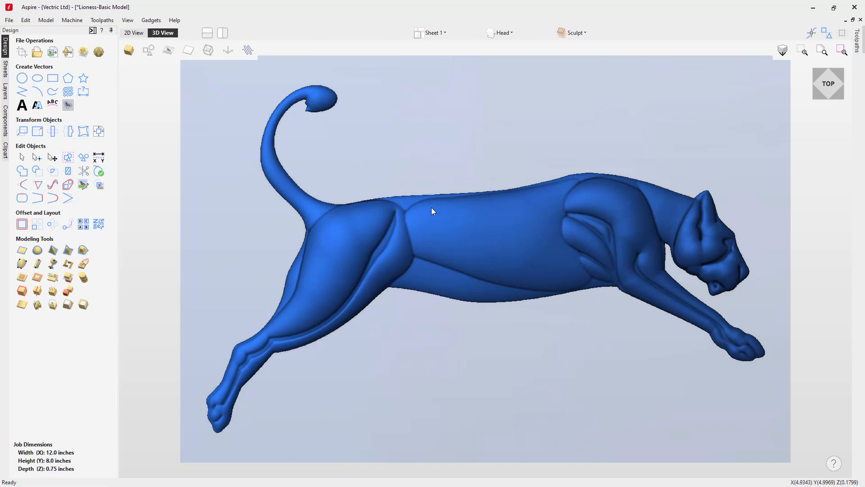
Start sculpting the smoothed lioness component with the Smooth tool, checking the Deposit and Remove tools
click(450, 231)
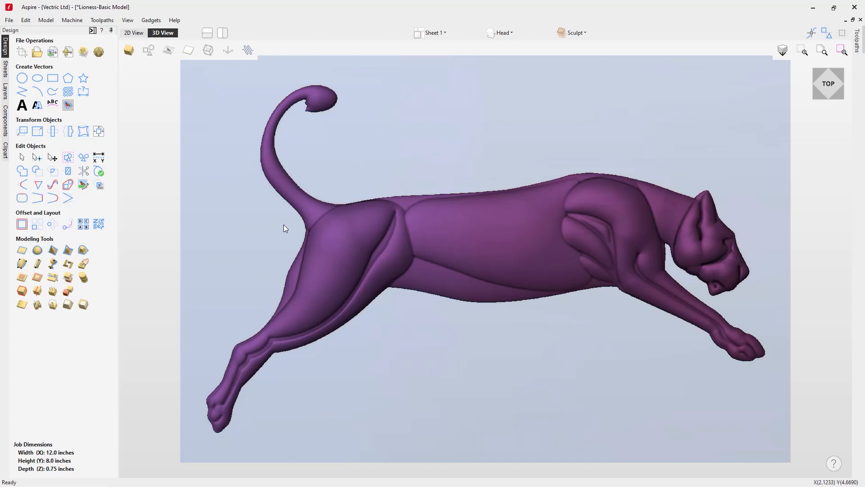
click(84, 266)
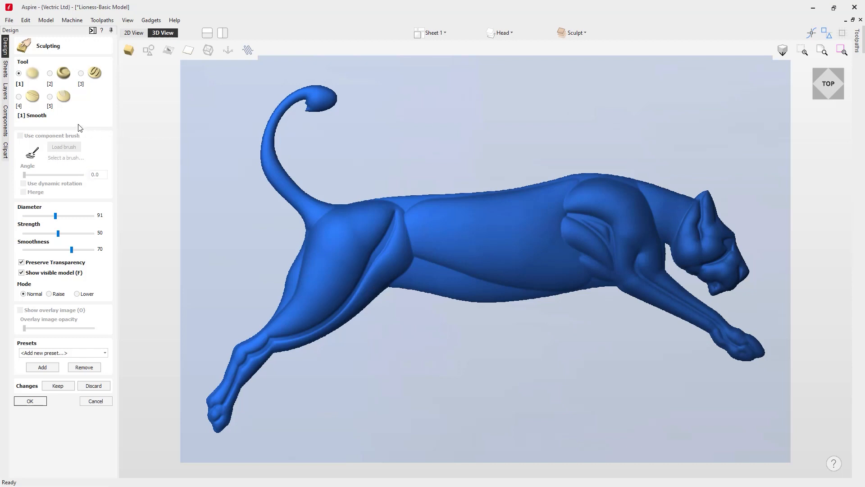
click(81, 73)
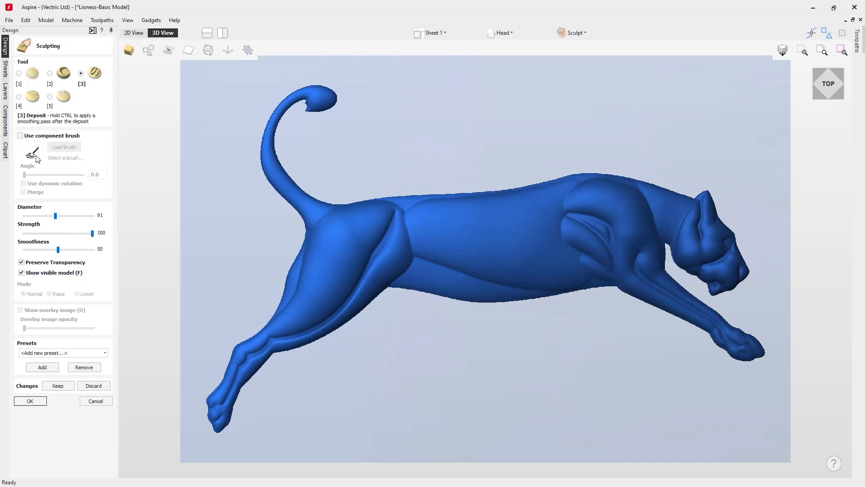
click(19, 96)
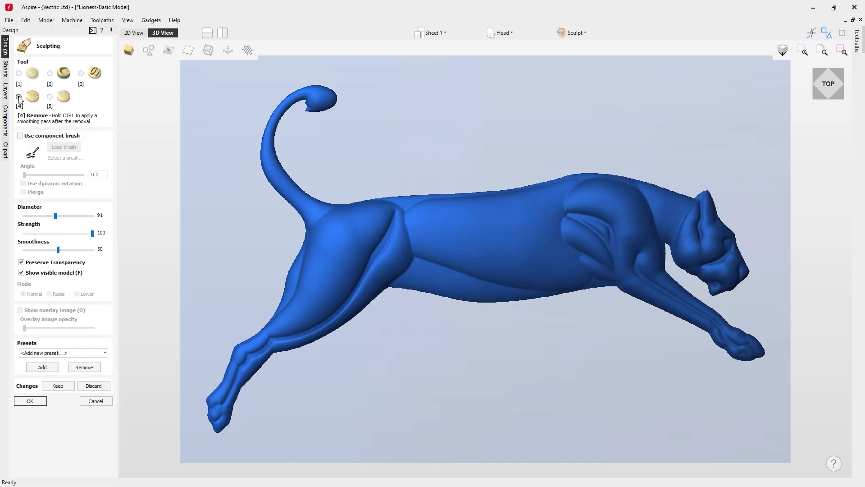
click(18, 73)
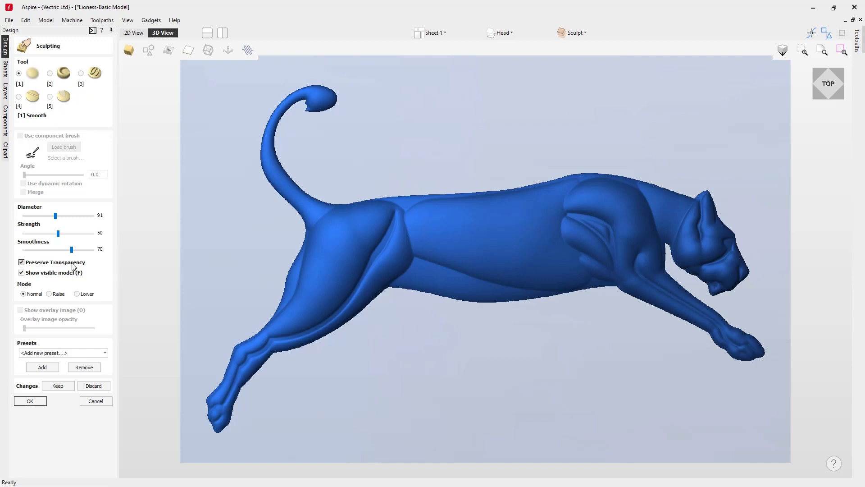
Examine the sculpting options: the Preserve Transparency setting, the preset list and the different brush tools
click(22, 264)
click(80, 264)
click(22, 261)
click(105, 353)
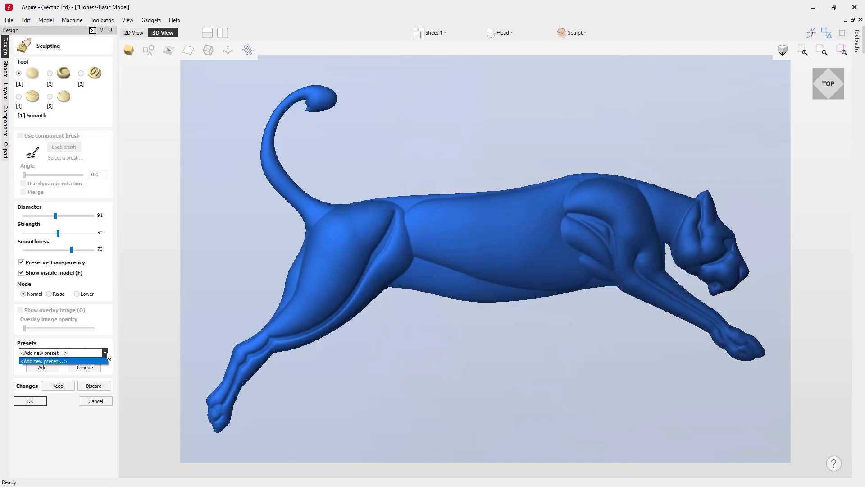
click(61, 359)
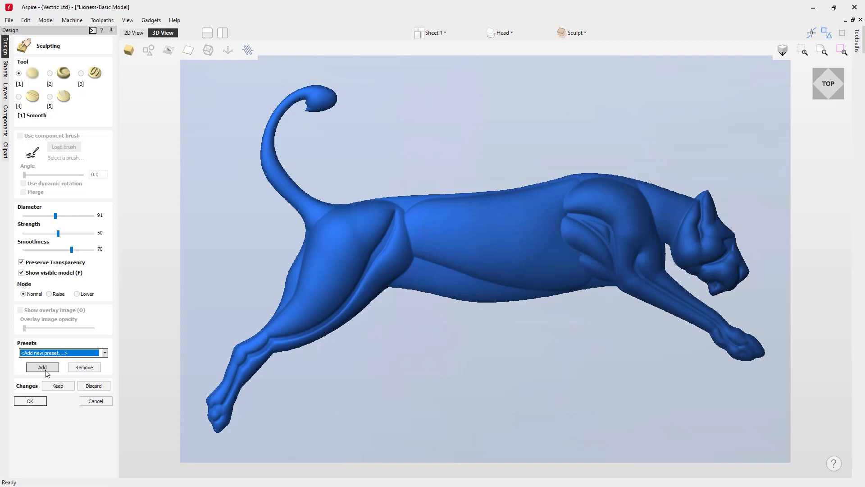
click(104, 352)
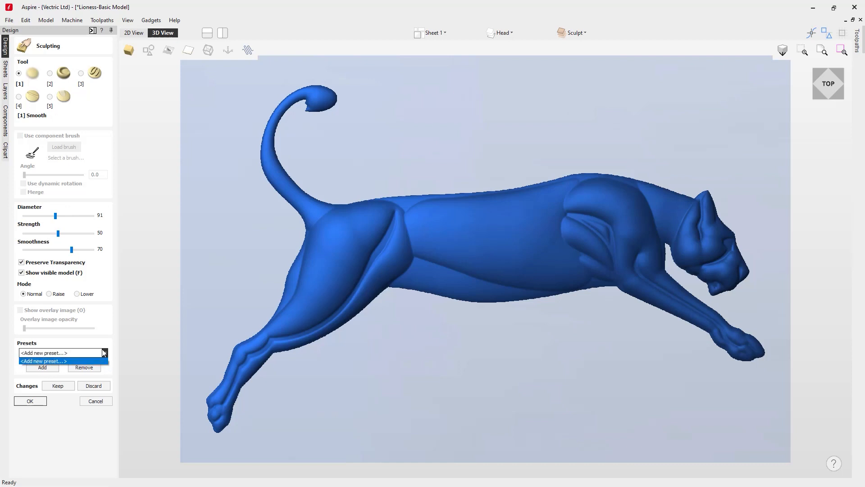
click(99, 343)
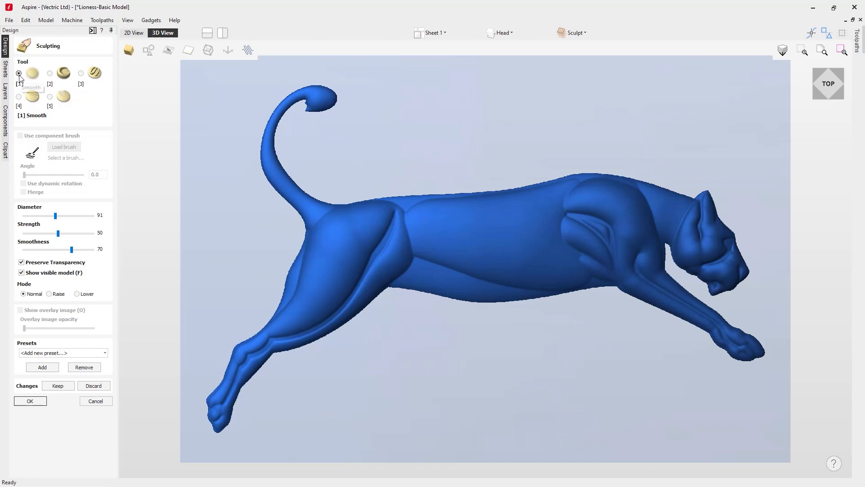
click(50, 73)
click(81, 73)
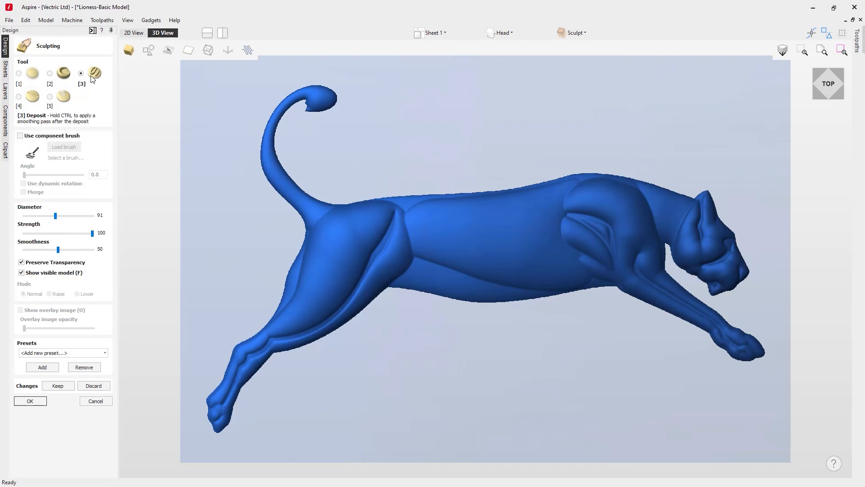
click(26, 97)
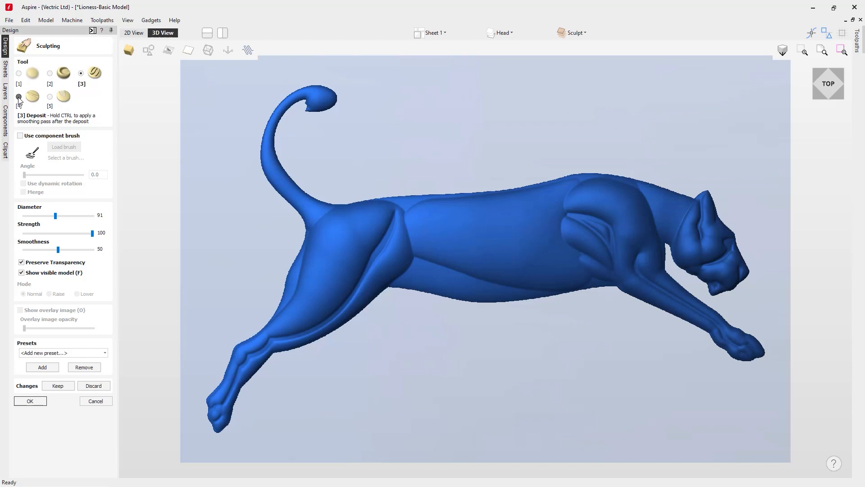
click(49, 97)
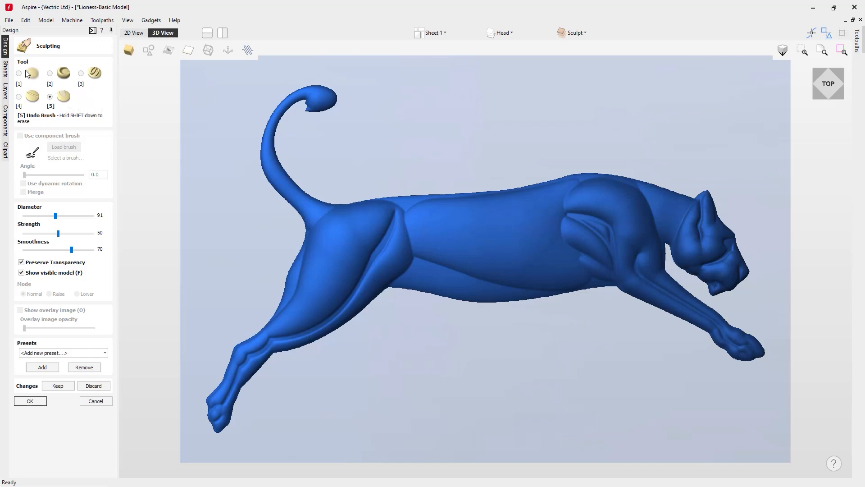
Smooth the tail join, haunch and lower back leg with the Smooth brush at diameter 91, strength 50 and smoothness 70
click(19, 75)
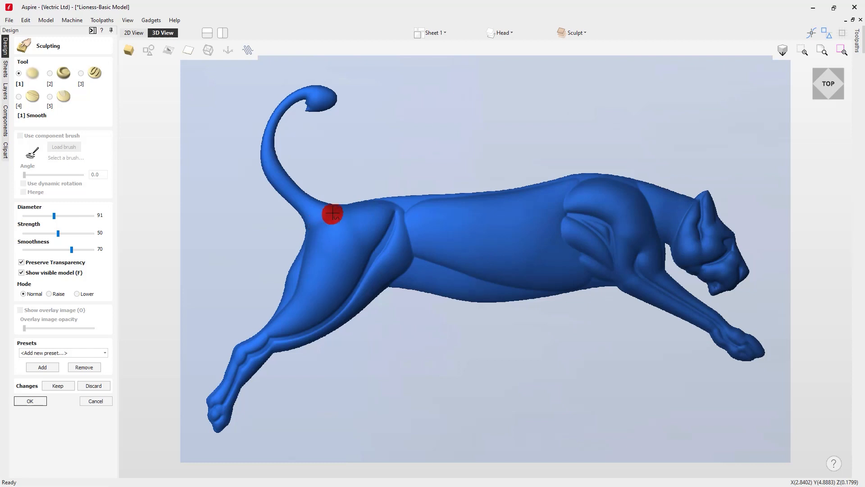
mouse_move(315, 230)
mouse_down()
mouse_move(303, 236)
mouse_move(356, 234)
mouse_move(303, 200)
mouse_move(352, 225)
mouse_move(326, 228)
mouse_move(333, 232)
mouse_move(324, 230)
mouse_move(340, 200)
mouse_move(396, 207)
mouse_move(386, 199)
mouse_move(384, 213)
mouse_move(355, 231)
mouse_move(354, 254)
mouse_move(339, 261)
mouse_move(320, 299)
mouse_move(349, 234)
mouse_move(332, 254)
mouse_up()
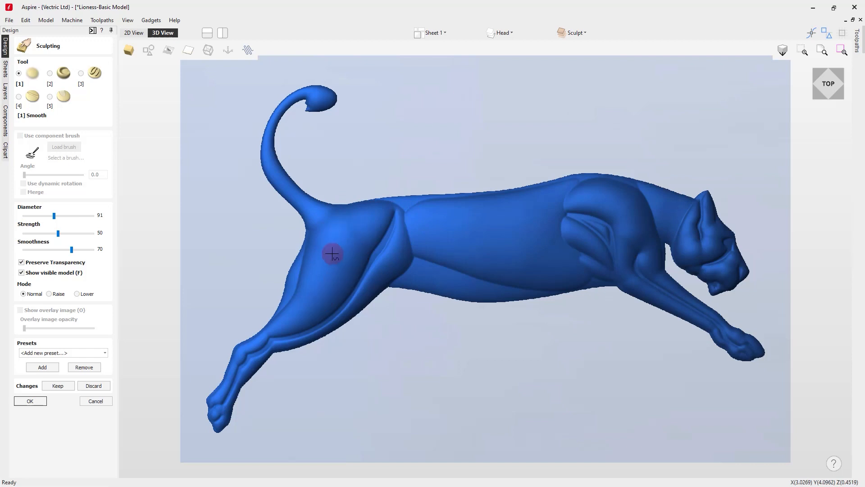
drag(250, 342, 217, 393)
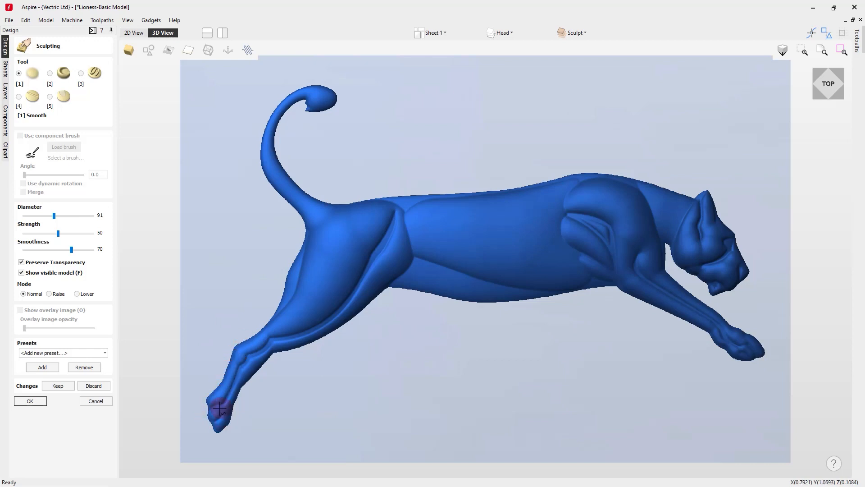
Smooth the creases on the hind paw, reducing the brush diameter to 51
drag(219, 413, 231, 423)
drag(219, 411, 216, 413)
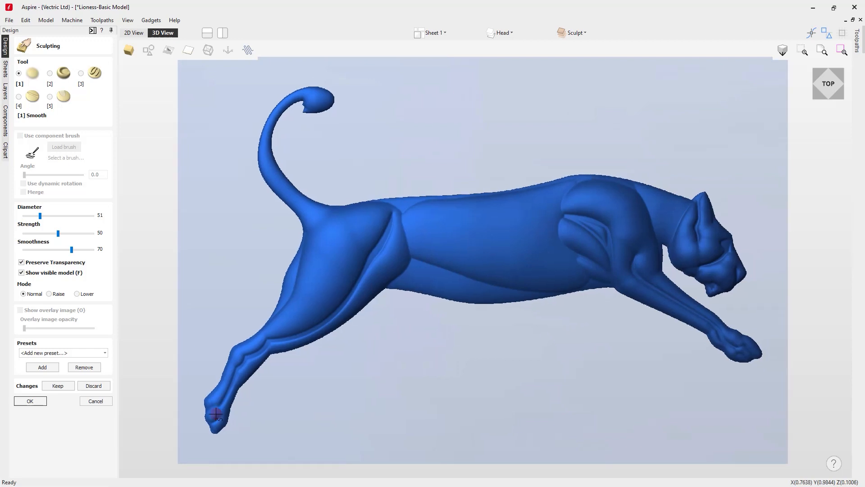
drag(213, 416, 226, 414)
Smooth the crease where the back meets the shoulder using the brush at diameter 51
scroll(563, 201, up, 4)
mouse_move(567, 201)
mouse_down()
mouse_move(604, 203)
mouse_move(531, 193)
mouse_move(553, 201)
mouse_move(546, 195)
mouse_move(595, 180)
mouse_move(558, 176)
mouse_up()
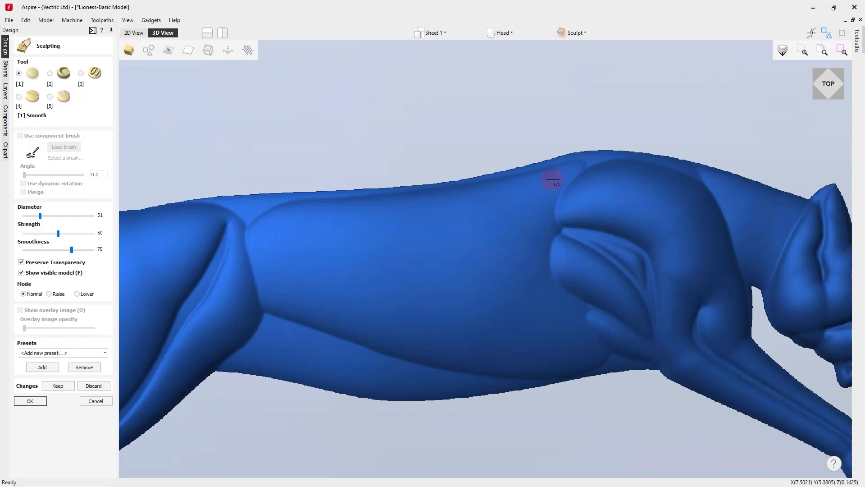
scroll(558, 177, down, 6)
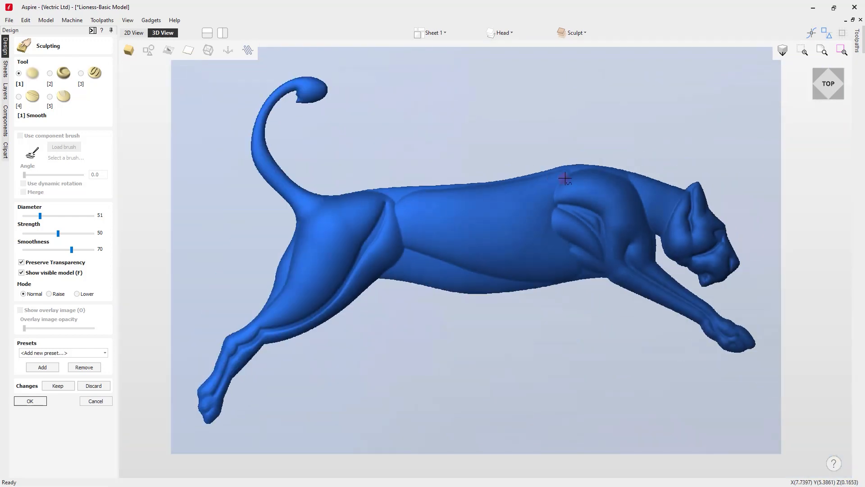
Smooth the shoulder's rear edge, the haunch crease and the belly fold with the Smooth brush, enlarging its diameter
mouse_move(554, 182)
mouse_down()
mouse_move(573, 170)
mouse_move(499, 186)
mouse_move(425, 189)
mouse_move(436, 193)
mouse_move(421, 203)
mouse_up()
key(Right)
key(Right)
key(Right)
key(Right)
mouse_move(415, 195)
mouse_down()
mouse_move(423, 198)
mouse_move(411, 195)
mouse_move(417, 208)
mouse_move(386, 196)
mouse_move(389, 211)
mouse_move(406, 205)
mouse_move(396, 205)
mouse_move(405, 228)
mouse_move(397, 197)
mouse_move(342, 216)
mouse_move(356, 201)
mouse_move(331, 245)
mouse_move(354, 212)
mouse_move(408, 208)
mouse_up()
mouse_move(471, 244)
mouse_down()
mouse_move(573, 268)
mouse_move(549, 253)
mouse_move(570, 263)
mouse_up()
Smooth the shoulder, front leg and flank with the Smooth brush, ending at diameter 157
scroll(606, 171, up, 5)
mouse_move(636, 177)
mouse_down()
mouse_move(541, 184)
mouse_move(595, 209)
mouse_move(634, 282)
mouse_move(642, 269)
mouse_move(631, 203)
mouse_move(556, 193)
mouse_move(515, 203)
mouse_move(563, 186)
mouse_move(533, 199)
mouse_move(514, 232)
mouse_move(580, 287)
mouse_move(586, 310)
mouse_move(583, 243)
mouse_move(603, 275)
mouse_move(630, 205)
mouse_move(687, 250)
mouse_move(705, 281)
mouse_move(730, 247)
mouse_move(739, 286)
mouse_move(724, 282)
mouse_move(735, 297)
mouse_up()
scroll(550, 261, down, 2)
scroll(730, 251, down, 2)
mouse_move(669, 271)
mouse_down()
mouse_move(658, 270)
mouse_move(747, 353)
mouse_move(746, 338)
mouse_move(654, 274)
mouse_move(675, 293)
mouse_move(645, 255)
mouse_move(651, 262)
mouse_up()
scroll(570, 238, up, 2)
mouse_move(602, 239)
mouse_down()
mouse_move(564, 214)
mouse_move(611, 245)
mouse_move(531, 197)
mouse_move(408, 199)
mouse_move(387, 247)
mouse_move(408, 253)
mouse_up()
scroll(408, 252, down, 1)
scroll(408, 252, down, 1)
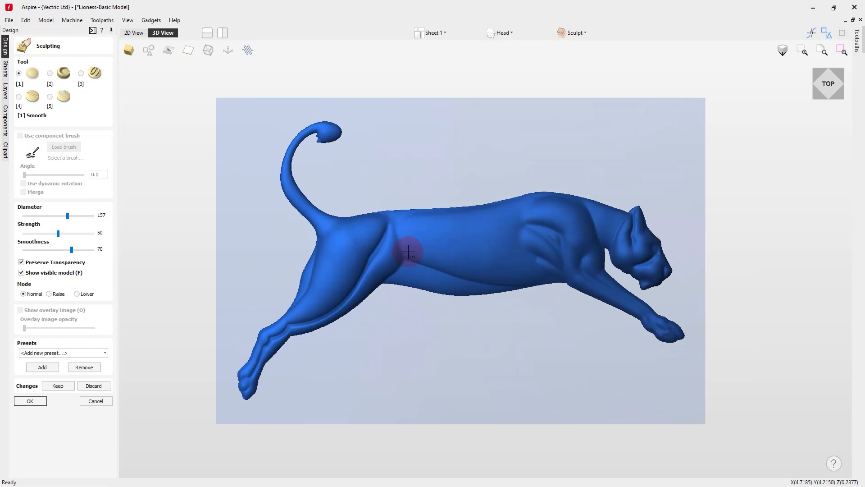
click(828, 83)
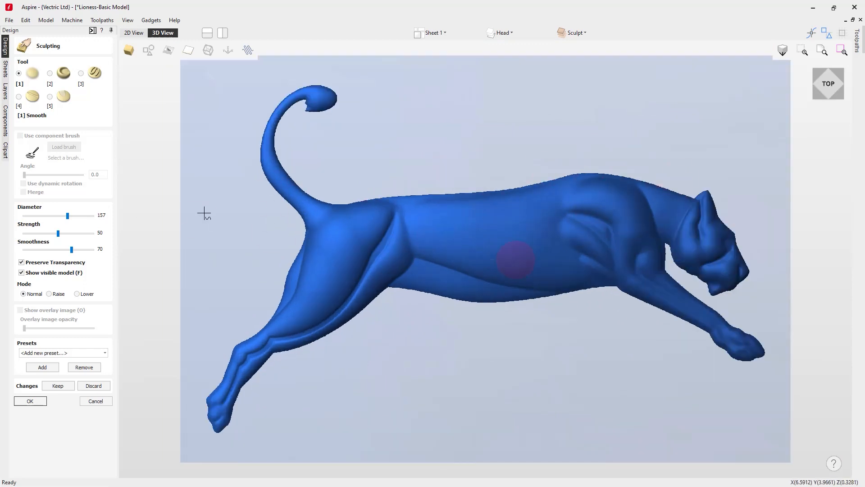
Smudge the thigh edge at diameter 157 and strength 56, and pull hair grooves into the tail tip at diameter 31 to 51
click(50, 73)
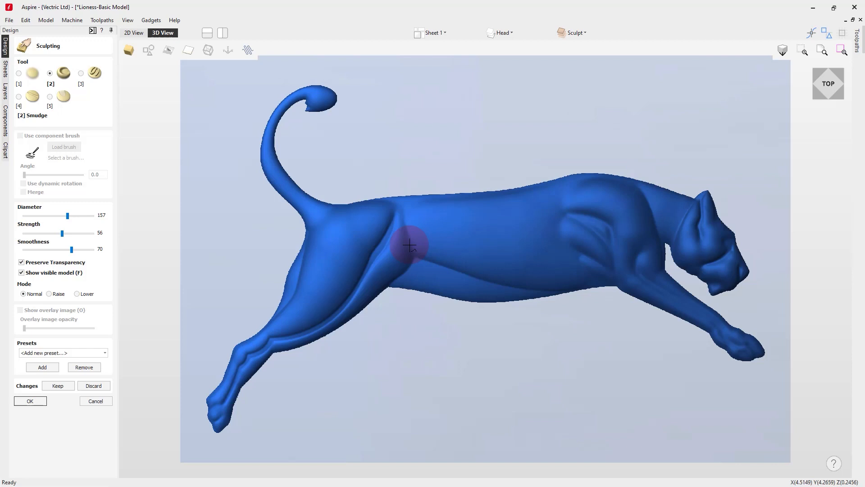
mouse_move(410, 245)
mouse_down()
mouse_move(396, 249)
mouse_move(410, 232)
mouse_move(401, 248)
mouse_move(400, 236)
mouse_move(405, 248)
mouse_move(406, 236)
mouse_move(511, 208)
mouse_move(406, 206)
mouse_up()
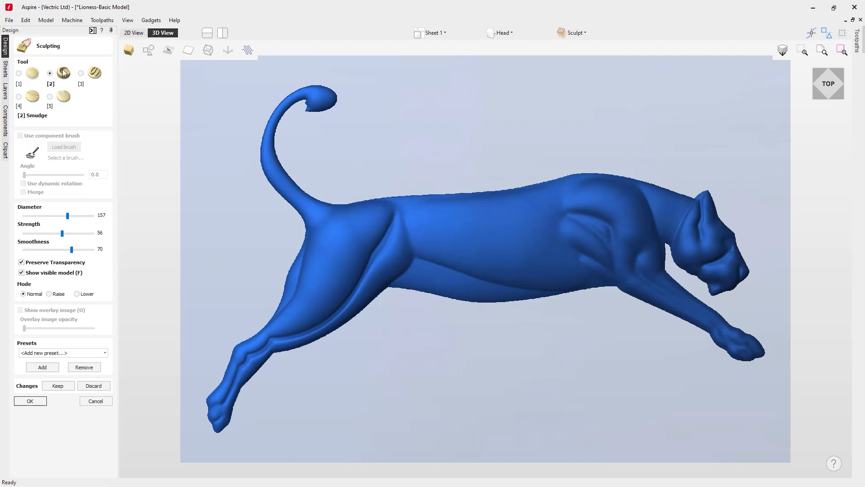
shift+scroll(309, 104, down, 6)
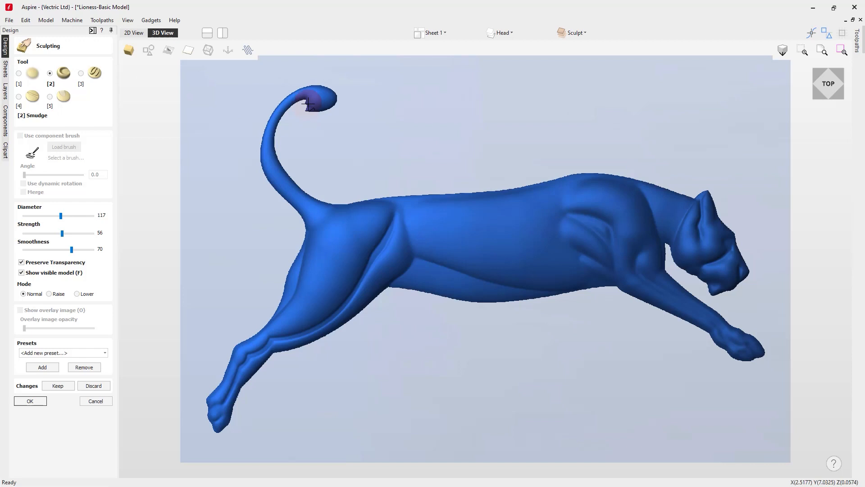
shift+scroll(309, 104, down, 1)
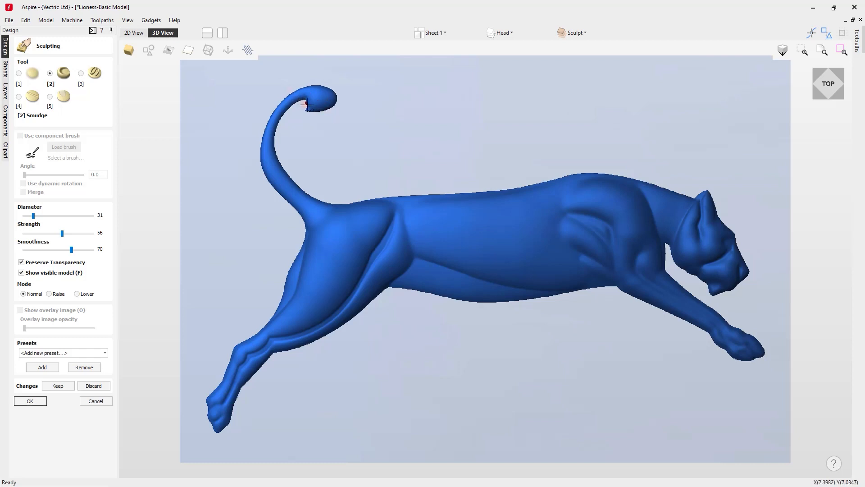
drag(329, 102, 310, 96)
drag(322, 97, 305, 100)
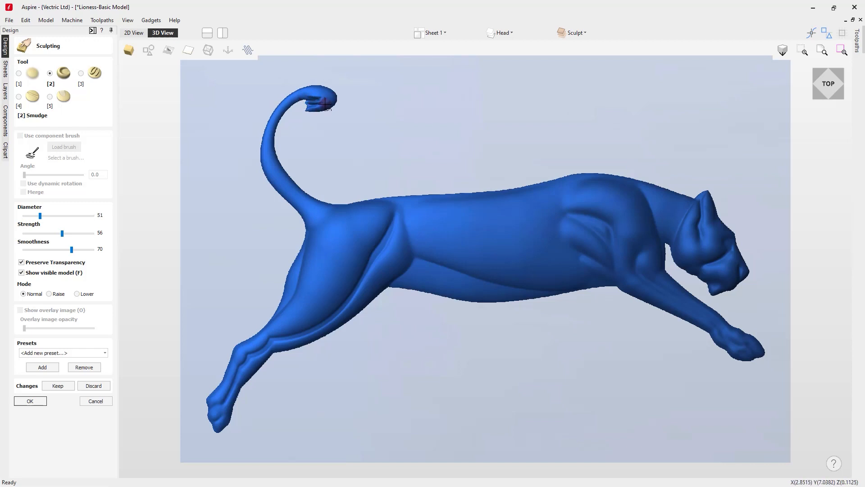
drag(319, 109, 309, 109)
Soften the grooves on the tail tip with the Smooth brush at diameter 65 and strength 50
click(50, 97)
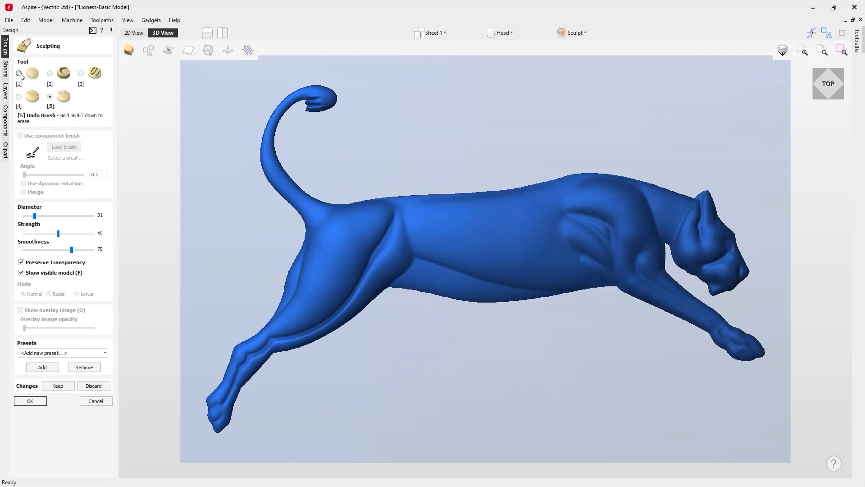
click(19, 73)
key(w)
key(w)
key(w)
key(w)
key(w)
key(w)
mouse_move(323, 103)
mouse_down()
mouse_move(312, 103)
mouse_move(320, 103)
mouse_up()
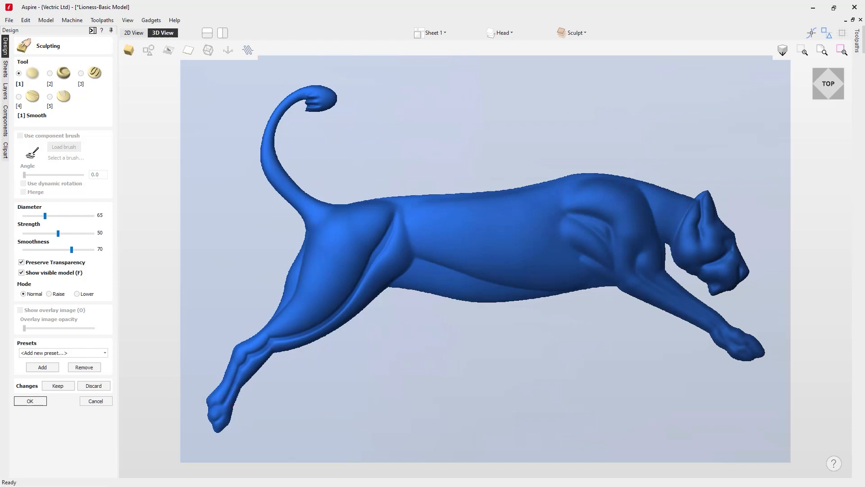
Smudge toe grooves into the hind paw with the Smudge brush at diameter 39 and strength 56
click(49, 73)
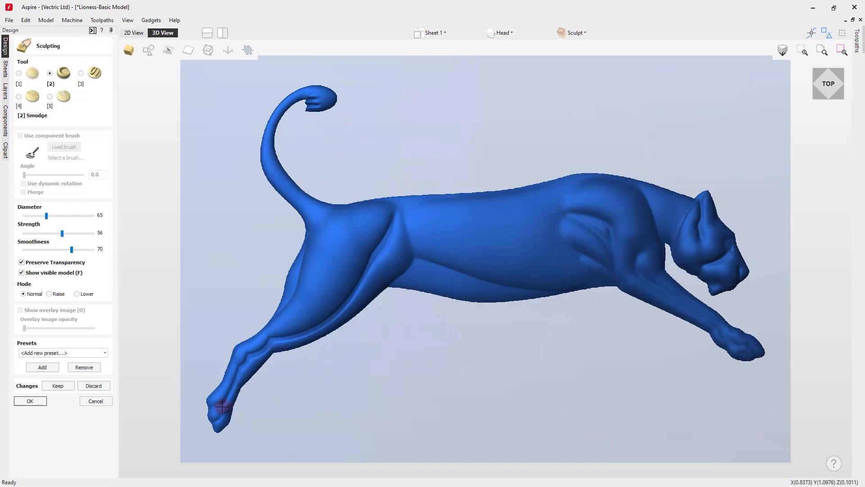
key(q)
key(q)
drag(218, 418, 210, 422)
scroll(213, 406, up, 2)
key(w)
key(w)
key(w)
mouse_move(214, 397)
mouse_down()
mouse_move(231, 429)
mouse_move(219, 438)
mouse_up()
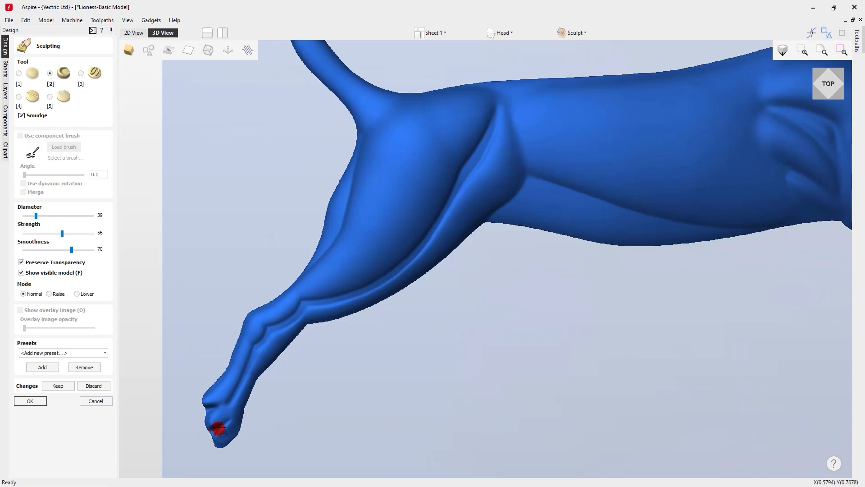
mouse_move(222, 425)
mouse_down()
mouse_move(224, 441)
mouse_move(223, 432)
mouse_move(217, 438)
mouse_up()
Smudge toe grooves into the front paw starting at diameter 69, and soften them with the Smooth brush at diameter 59 and strength 25
scroll(210, 305, down, 5)
middle_drag(382, 339, 338, 333)
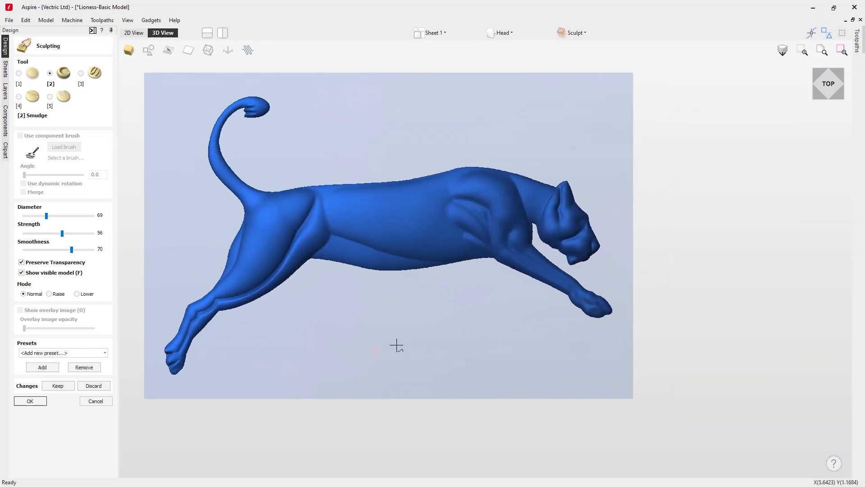
middle_drag(396, 345, 414, 347)
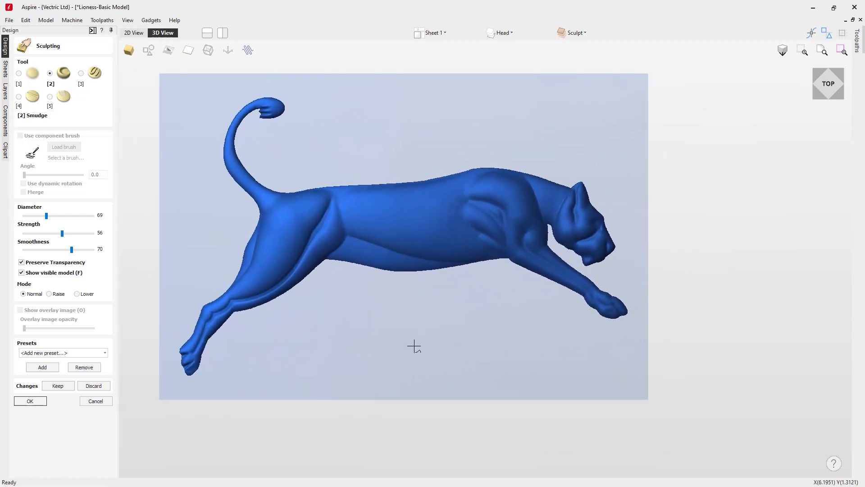
scroll(628, 332, up, 4)
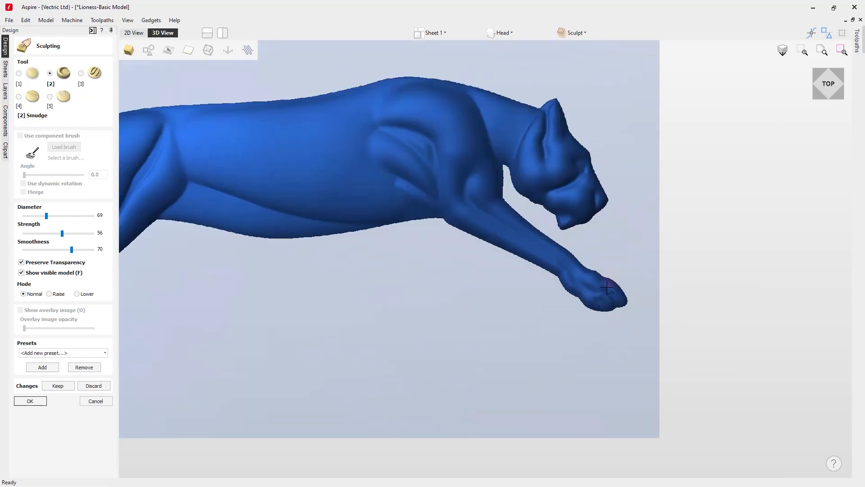
drag(611, 289, 614, 295)
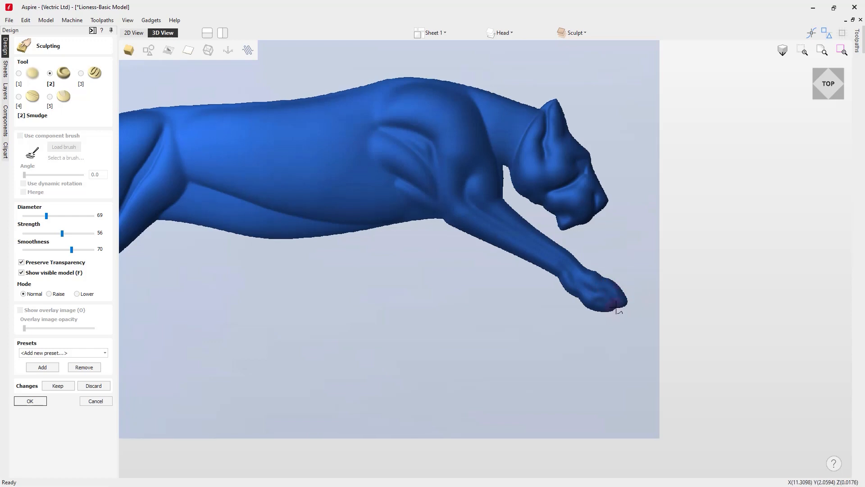
shift+scroll(616, 308, down, 2)
mouse_move(608, 294)
mouse_down()
mouse_move(618, 310)
mouse_move(596, 309)
mouse_move(592, 298)
mouse_move(604, 305)
mouse_move(618, 298)
mouse_move(590, 307)
mouse_move(622, 308)
mouse_move(606, 289)
mouse_up()
scroll(618, 315, down, 4)
click(18, 73)
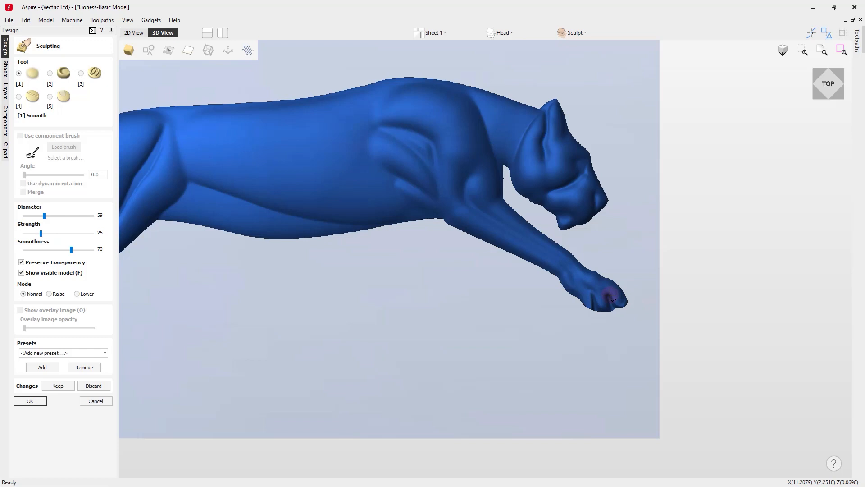
mouse_move(611, 295)
mouse_down()
mouse_move(621, 301)
mouse_move(583, 293)
mouse_move(621, 301)
mouse_move(560, 270)
mouse_move(614, 290)
mouse_move(619, 308)
mouse_up()
Shape the muzzle and brow with the Smudge brush at diameter 93, and the ear at diameter 71, using strength 56
click(50, 73)
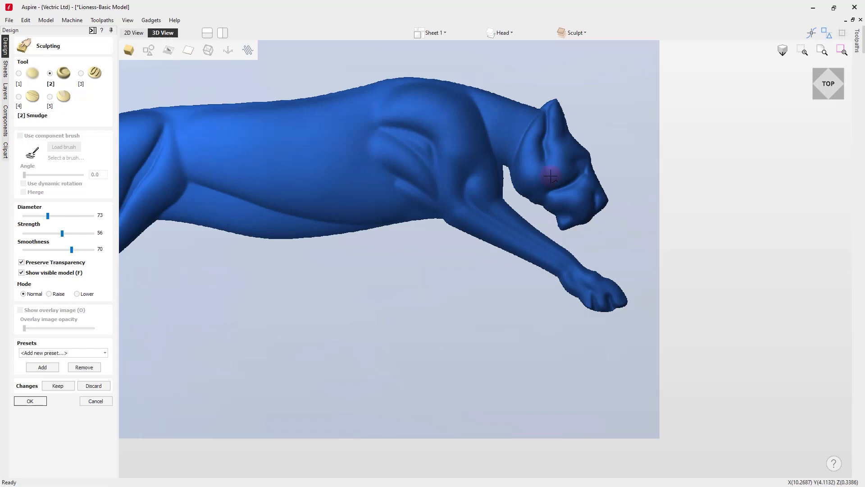
mouse_move(578, 211)
mouse_down()
mouse_move(579, 203)
mouse_move(585, 216)
mouse_up()
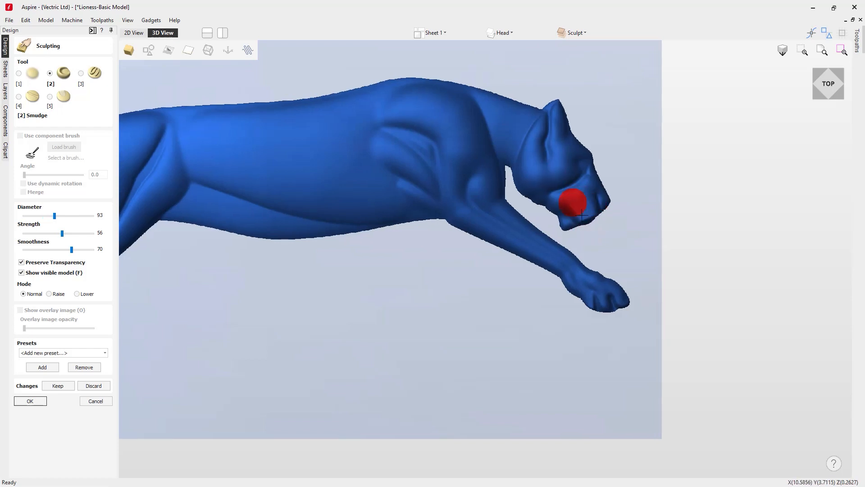
mouse_move(580, 177)
mouse_down()
mouse_move(566, 161)
mouse_move(570, 141)
mouse_move(590, 157)
mouse_up()
key(1)
scroll(591, 158, down, 2)
key(2)
scroll(567, 154, up, 2)
mouse_move(548, 108)
mouse_down()
mouse_move(541, 97)
mouse_move(556, 96)
mouse_up()
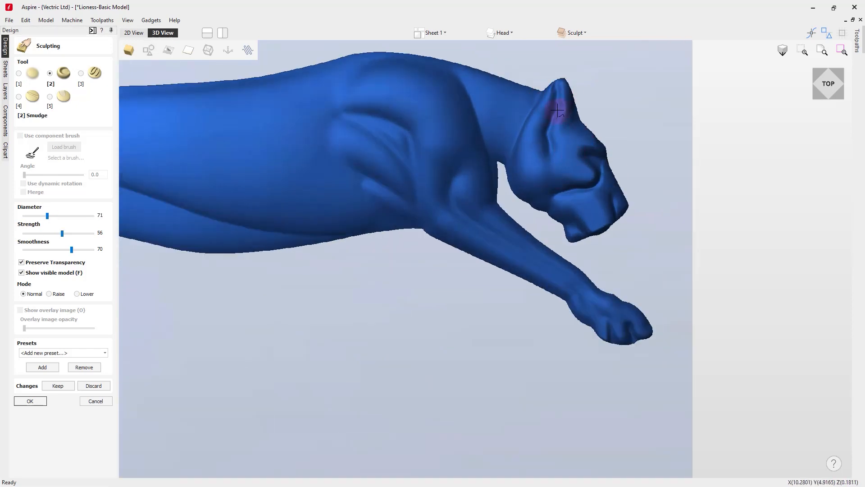
Blend the shoulder's upper edge into the body with the Smudge brush at diameter 149 and reduced strength
drag(47, 216, 66, 216)
scroll(390, 107, down, 3)
double_click(792, 108)
mouse_move(602, 195)
mouse_down()
mouse_move(533, 199)
mouse_move(592, 193)
mouse_up()
click(49, 96)
click(21, 74)
click(50, 76)
drag(62, 233, 42, 233)
mouse_move(595, 189)
mouse_down()
mouse_move(583, 192)
mouse_move(602, 194)
mouse_move(545, 200)
mouse_move(642, 200)
mouse_move(646, 214)
mouse_move(648, 198)
mouse_move(652, 210)
mouse_move(643, 218)
mouse_move(639, 193)
mouse_move(560, 192)
mouse_move(544, 202)
mouse_move(639, 202)
mouse_up()
click(28, 71)
click(50, 73)
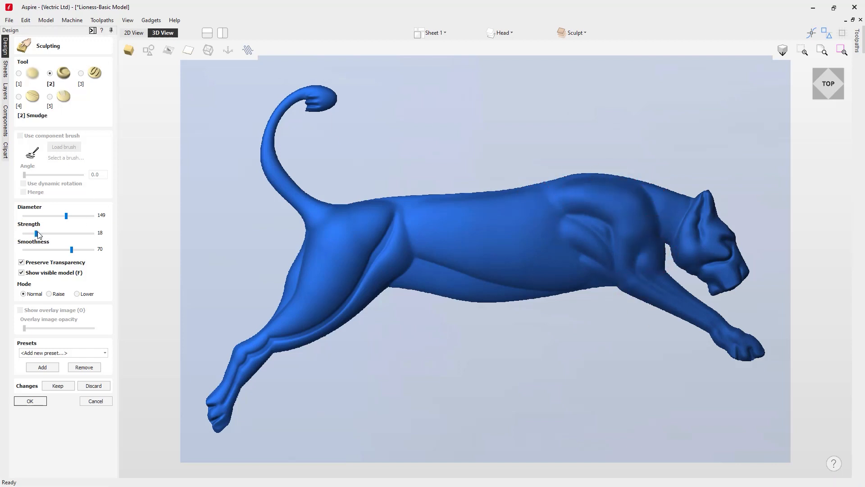
Smudge the haunch edge and the folds behind the shoulder at diameter 209 and strength 18
drag(40, 235, 35, 234)
scroll(415, 247, up, 1)
shift+scroll(403, 244, up, 3)
mouse_move(396, 238)
mouse_down()
mouse_move(407, 230)
mouse_move(404, 210)
mouse_up()
mouse_move(425, 278)
mouse_down()
mouse_move(408, 243)
mouse_move(544, 193)
mouse_move(610, 224)
mouse_move(569, 217)
mouse_move(577, 246)
mouse_up()
click(829, 86)
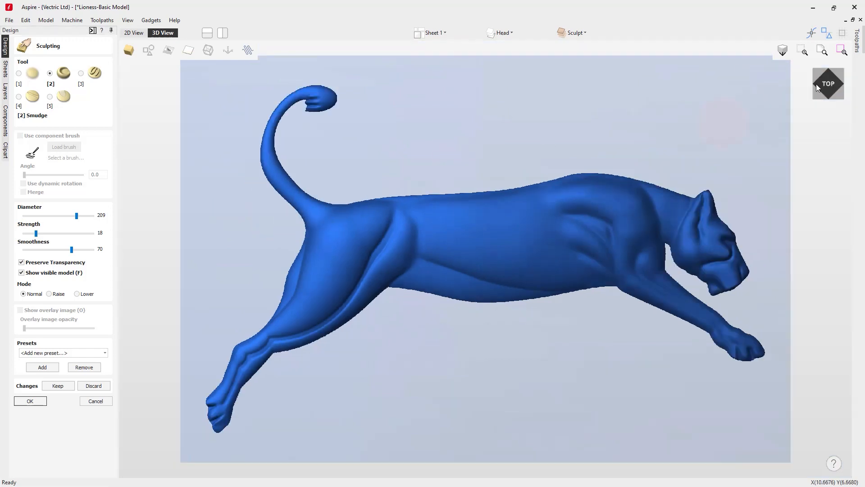
Build up the eye with the Deposit brush at diameter 27 and strength 100, and soften it with the Smooth brush at strength 55
click(82, 74)
click(24, 97)
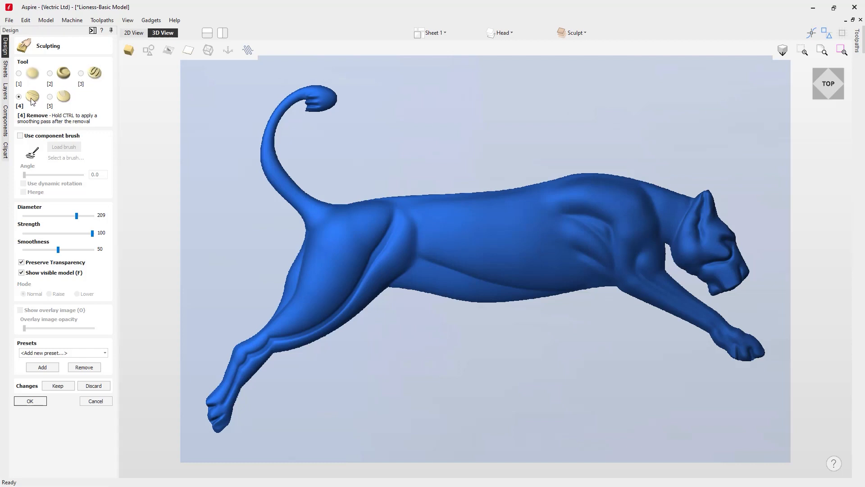
click(81, 74)
key(q)
key(q)
key(q)
key(q)
key(q)
key(q)
key(q)
key(q)
key(q)
key(q)
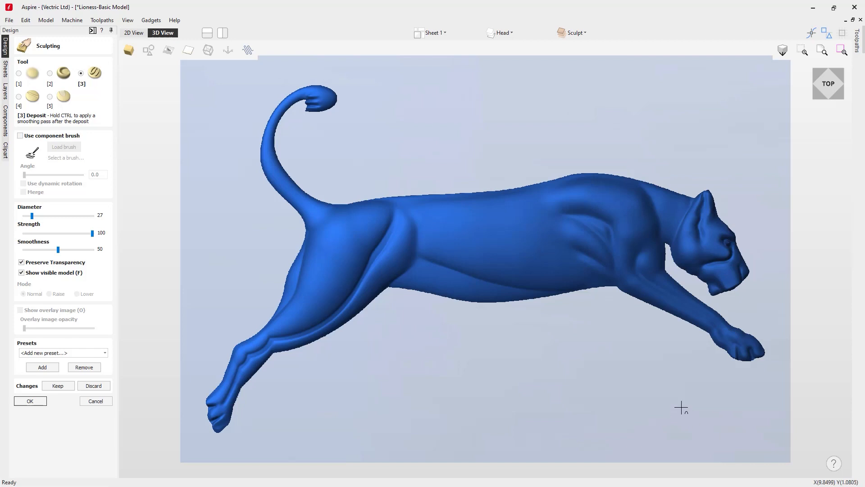
click(24, 74)
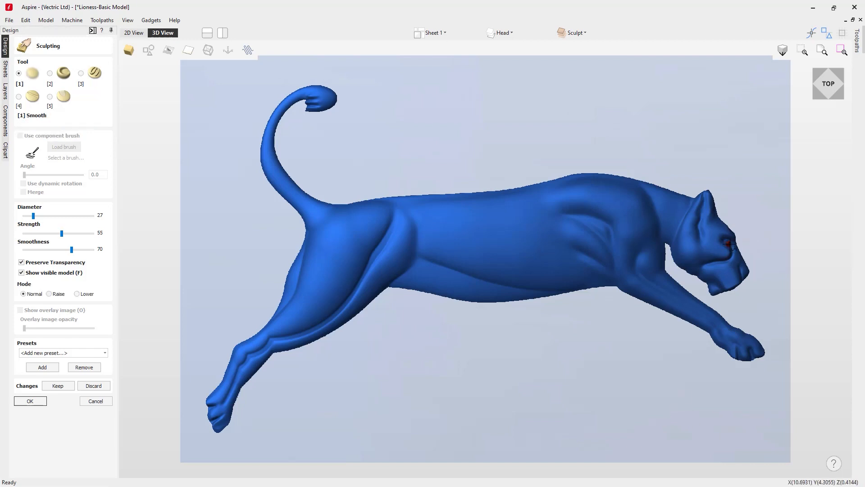
Hollow the ear with the Remove brush at diameter 41 and strength 100, and smudge its edges at diameter 87 and strength 18
click(19, 98)
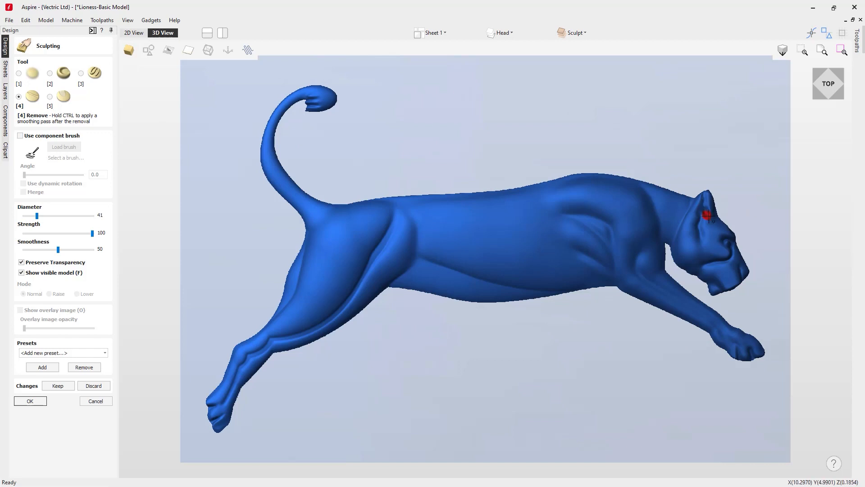
drag(706, 203, 696, 220)
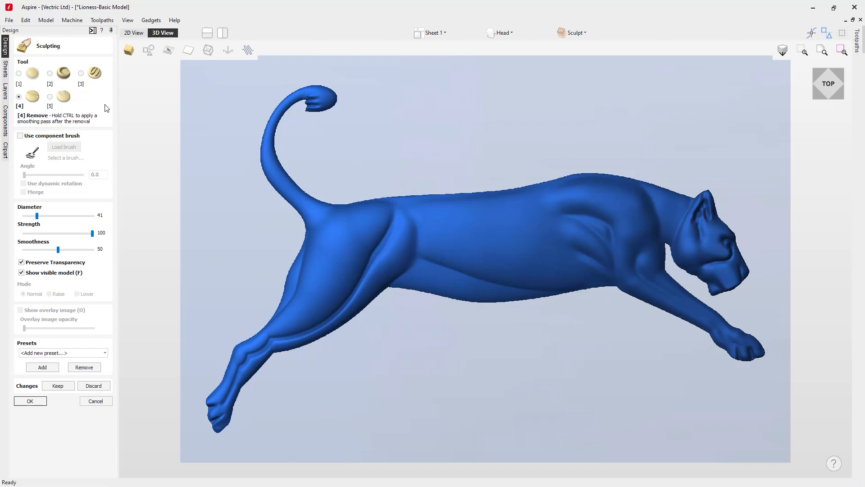
click(50, 74)
click(49, 215)
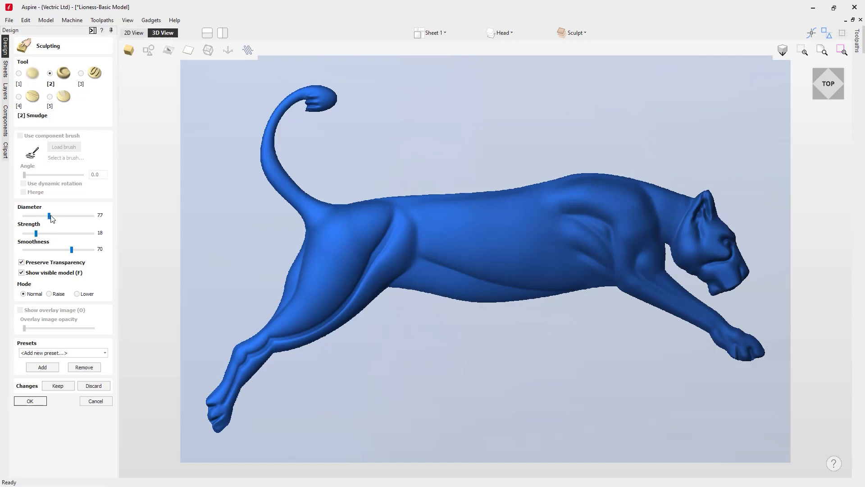
drag(698, 211, 699, 216)
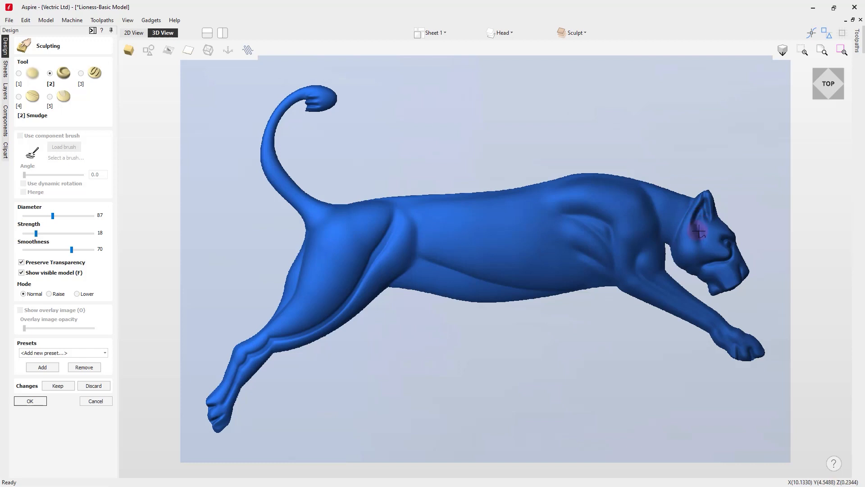
mouse_move(701, 231)
mouse_down()
mouse_move(691, 236)
mouse_move(699, 228)
mouse_move(691, 234)
mouse_move(700, 238)
mouse_up()
drag(701, 197, 707, 225)
Smudge the thigh crease and the shoulder folds with the Smudge brush at diameter 153 and strength 18
drag(53, 216, 67, 216)
mouse_move(387, 244)
mouse_down()
mouse_move(356, 279)
mouse_move(363, 289)
mouse_up()
mouse_move(565, 237)
mouse_down()
mouse_move(564, 205)
mouse_move(643, 213)
mouse_up()
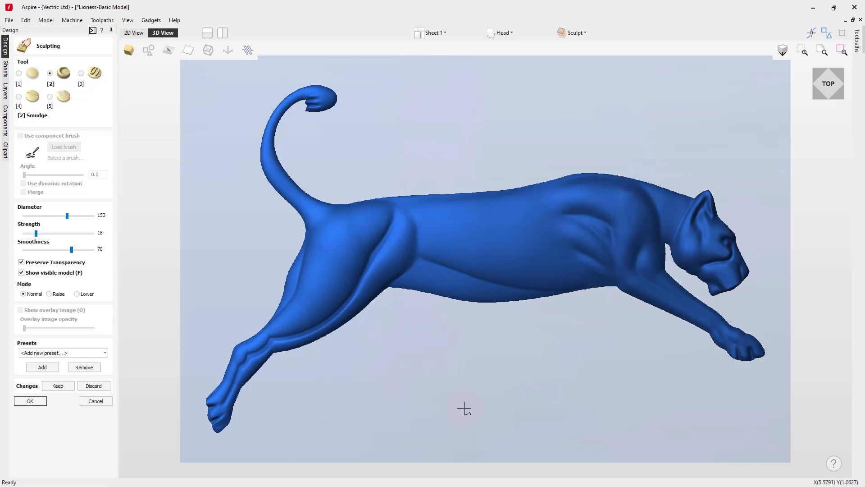
Smooth the muzzle and jaw with the Smooth brush at diameter 91 and strength 55
mouse_move(579, 410)
mouse_down()
mouse_move(458, 303)
mouse_move(413, 305)
mouse_move(405, 356)
mouse_up()
key(1)
click(54, 217)
drag(667, 291, 666, 282)
middle_drag(667, 257, 653, 249)
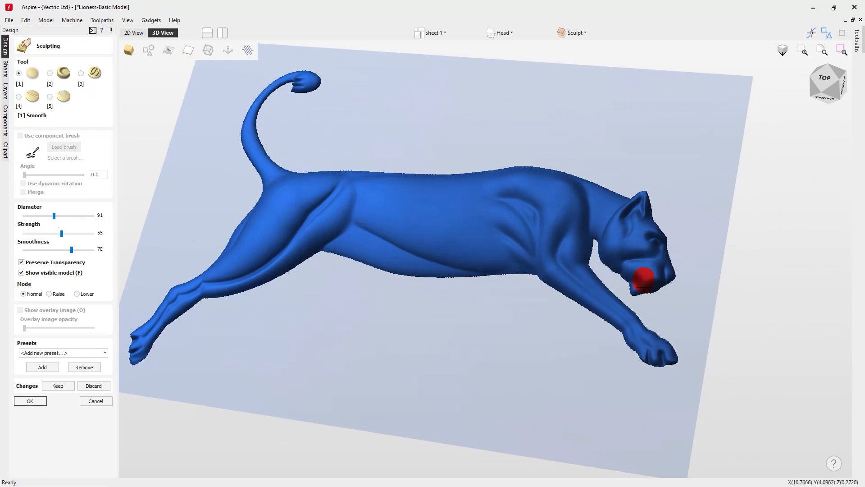
drag(657, 278, 641, 284)
mouse_move(530, 384)
mouse_down()
mouse_move(540, 325)
mouse_move(484, 324)
mouse_up()
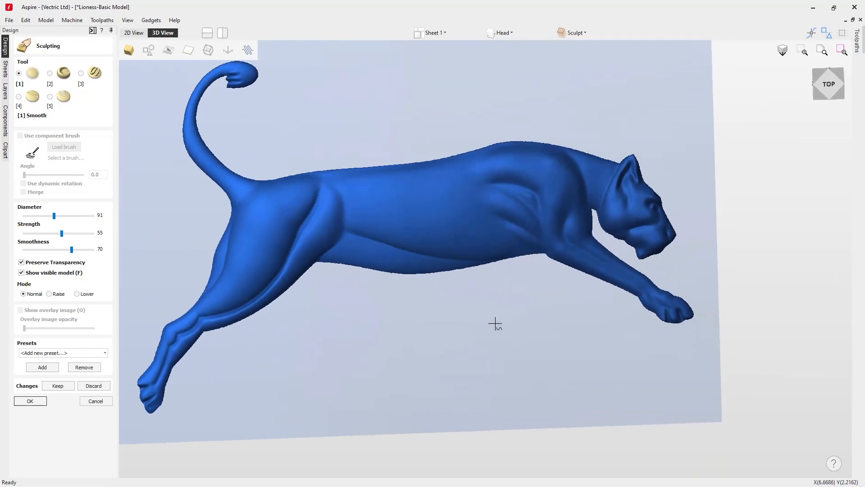
Smudge the muzzle and cheek with the Smudge brush to refine the face
mouse_move(259, 259)
mouse_down()
mouse_move(266, 292)
mouse_move(328, 199)
mouse_move(313, 211)
mouse_move(344, 183)
mouse_up()
click(50, 73)
mouse_move(659, 246)
mouse_down()
mouse_move(642, 273)
mouse_move(640, 252)
mouse_move(651, 248)
mouse_move(618, 231)
mouse_up()
key(4)
key(2)
Add material around the eye with the Deposit brush at diameter 31 and strength 41, and undo the last stroke
key(3)
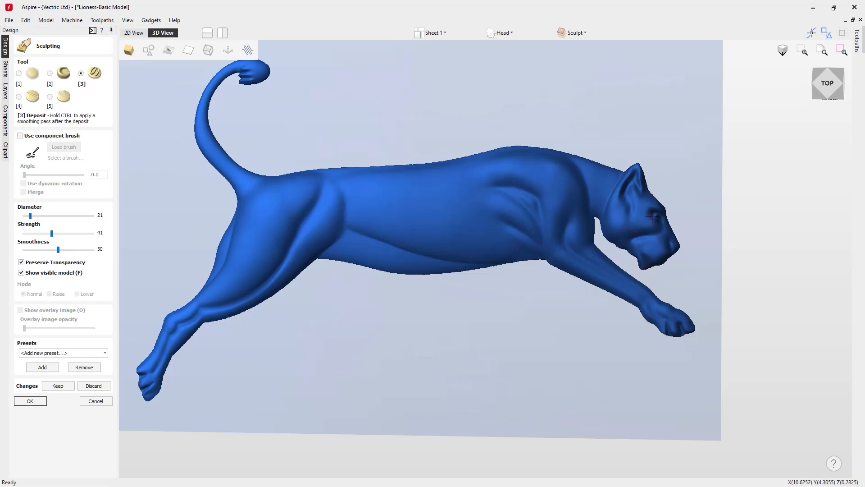
scroll(652, 216, up, 1)
key(s)
mouse_move(652, 218)
mouse_down()
mouse_move(666, 228)
mouse_move(645, 241)
mouse_move(650, 213)
mouse_move(658, 237)
mouse_up()
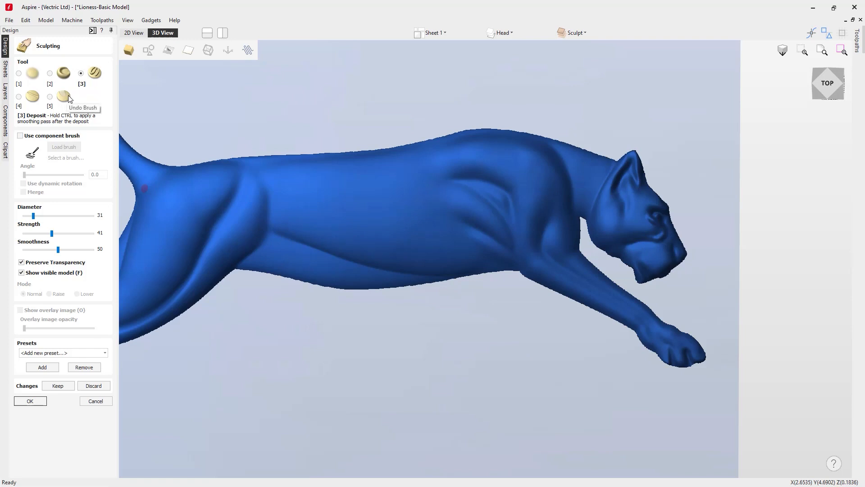
key(ctrl+z)
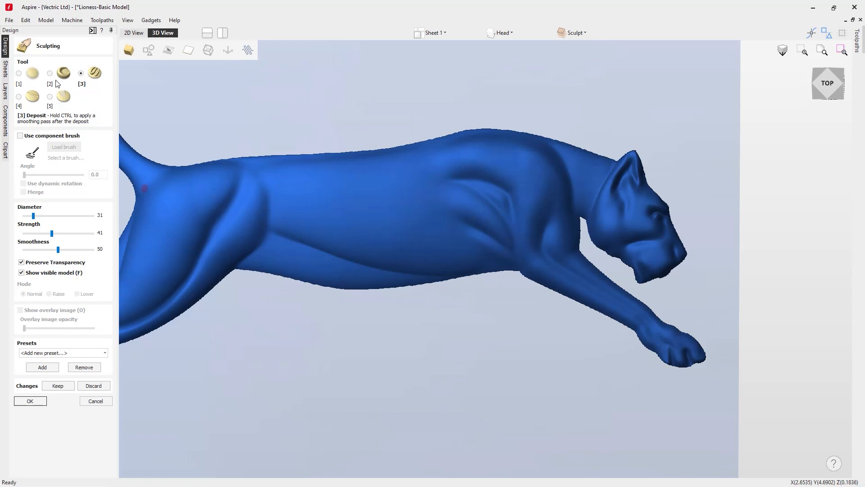
Smudge the cheek beside the eye with the Smudge brush at diameter 73 and strength 23
key(4)
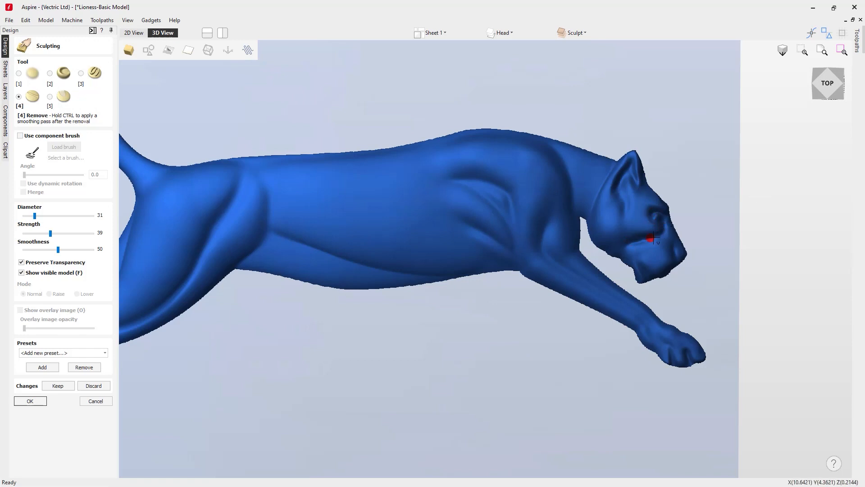
key(2)
drag(41, 234, 40, 234)
scroll(653, 219, down, 1)
key(q)
key(q)
key(q)
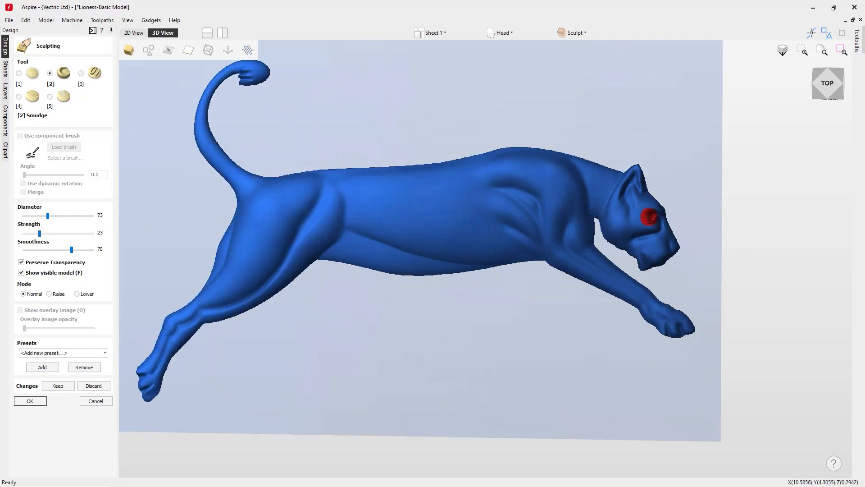
mouse_move(644, 238)
mouse_down()
mouse_move(637, 241)
mouse_move(663, 231)
mouse_move(641, 229)
mouse_up()
click(831, 83)
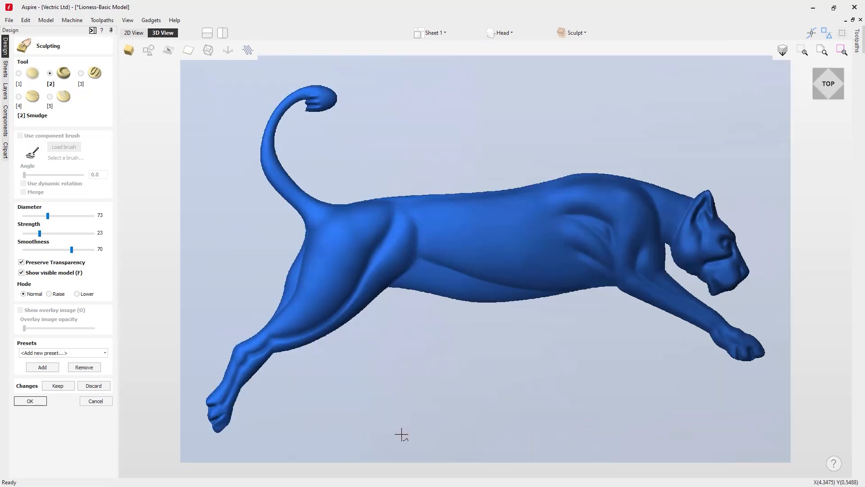
Add material inside the ear with the Deposit brush and finish sculpting, accepting the changes
click(95, 72)
mouse_move(704, 211)
mouse_down()
mouse_move(696, 205)
mouse_move(707, 213)
mouse_move(702, 219)
mouse_up()
click(61, 80)
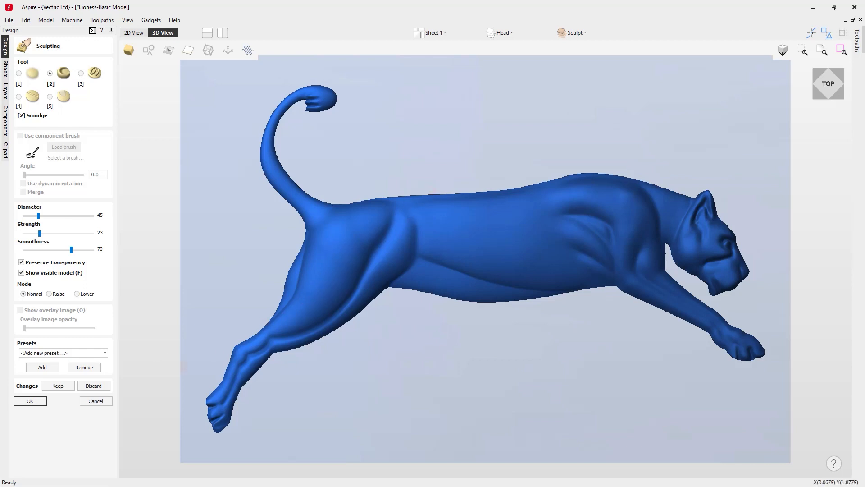
click(30, 402)
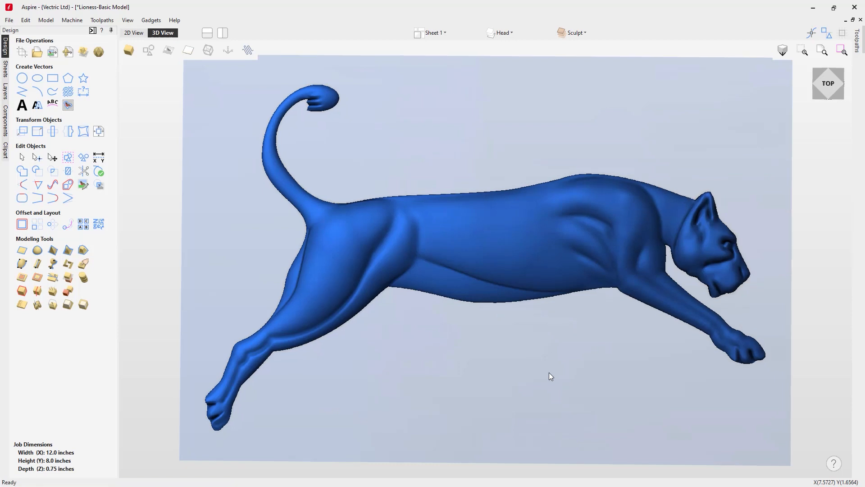
drag(549, 372, 605, 341)
scroll(550, 345, down, 5)
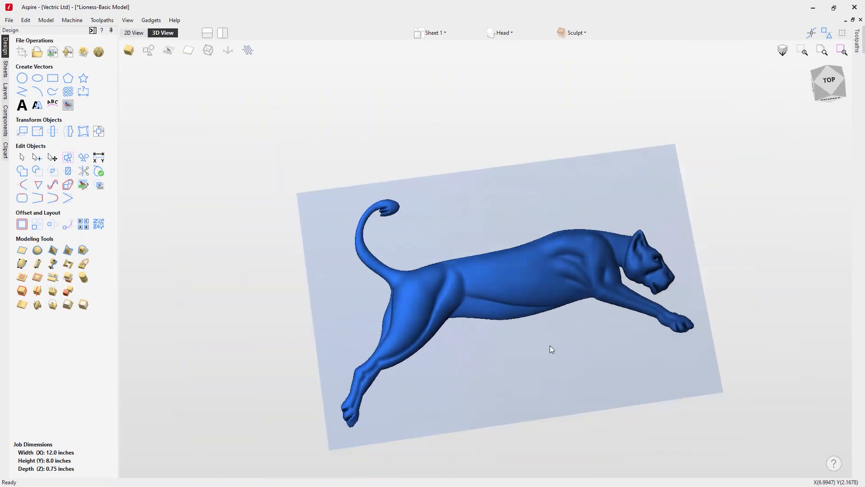
mouse_move(619, 380)
mouse_down()
mouse_move(534, 366)
mouse_move(591, 361)
mouse_move(539, 351)
mouse_move(588, 349)
mouse_move(564, 351)
mouse_move(582, 365)
mouse_move(585, 353)
mouse_move(558, 311)
mouse_up()
scroll(574, 321, up, 2)
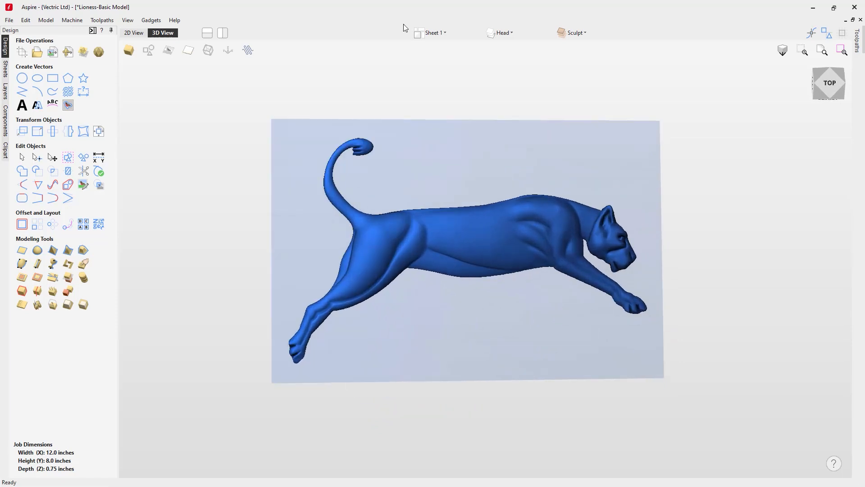
Save the model as a new file named Lioness-Sculpt in the lioness_FILES folder
click(9, 21)
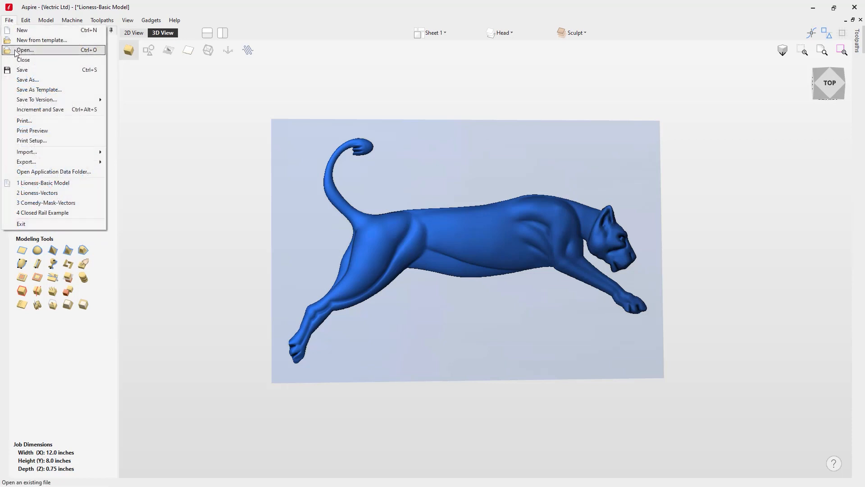
click(28, 79)
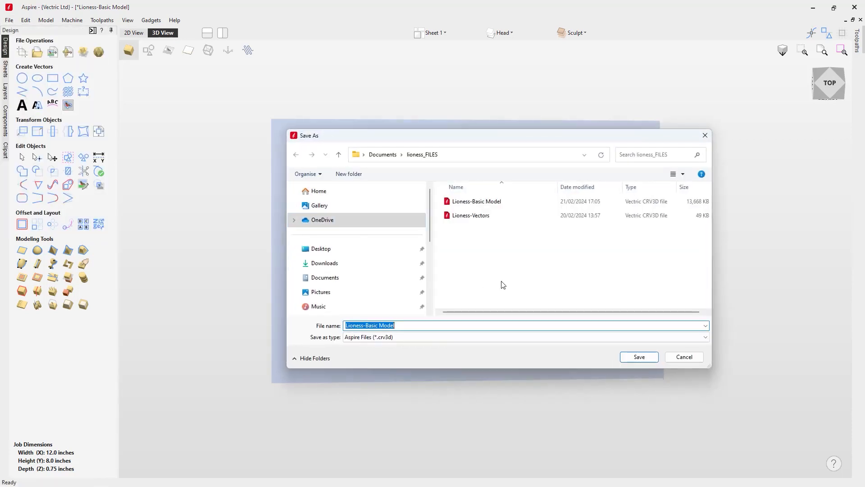
click(404, 326)
key(BackSpace)
key(BackSpace)
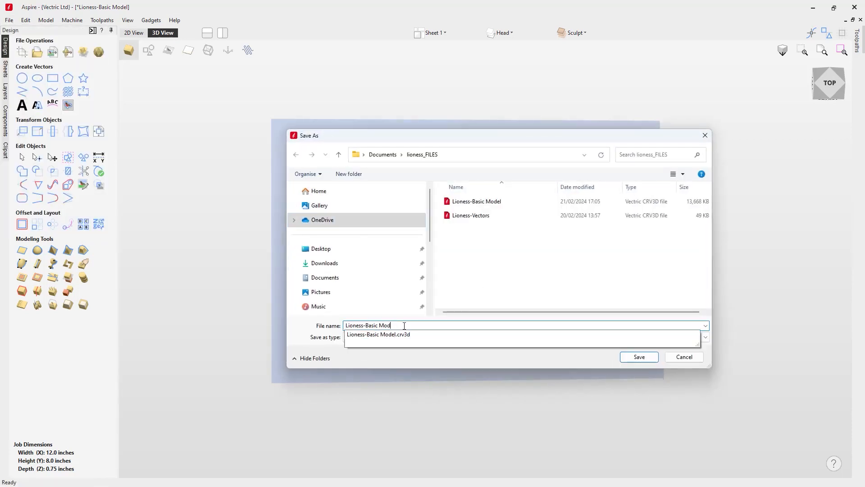
key(BackSpace)
key(BackSpace)
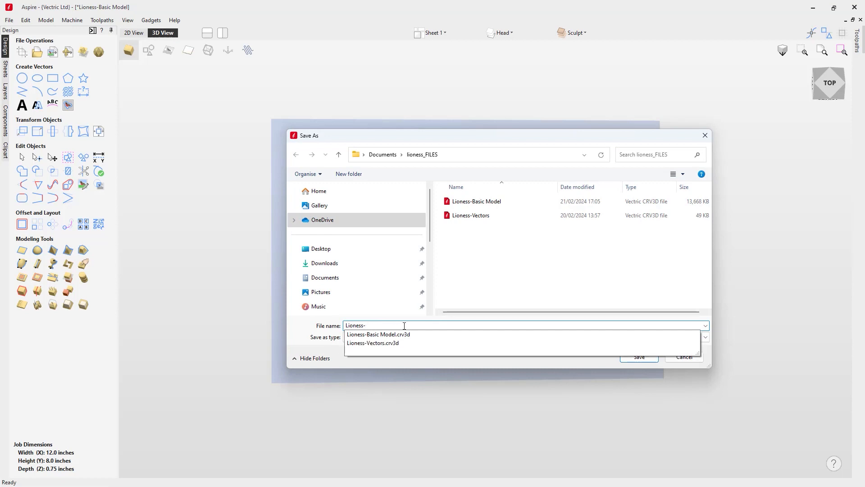
text(Sculpt)
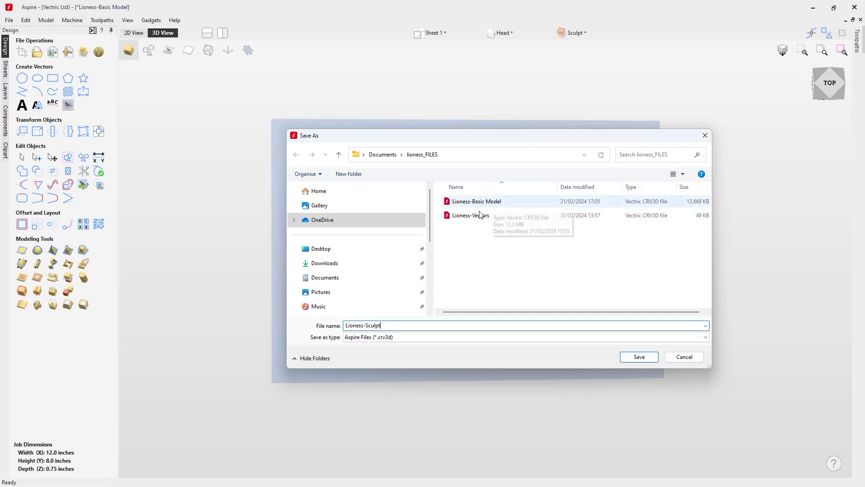
click(639, 357)
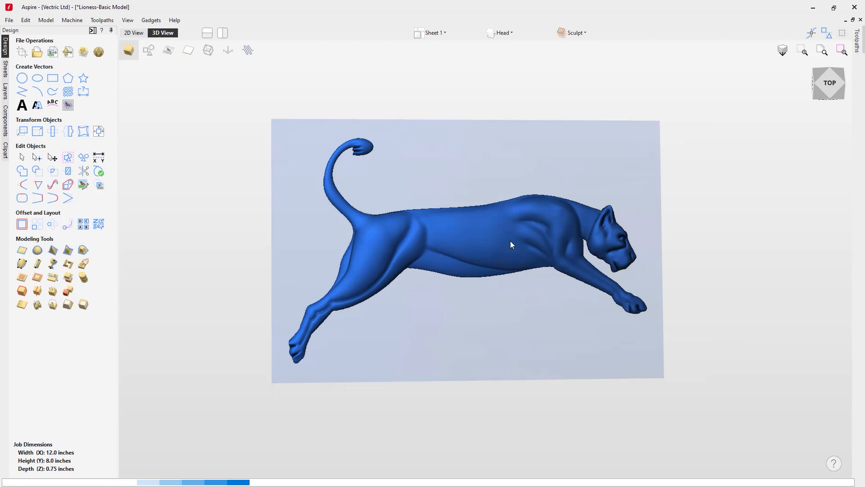